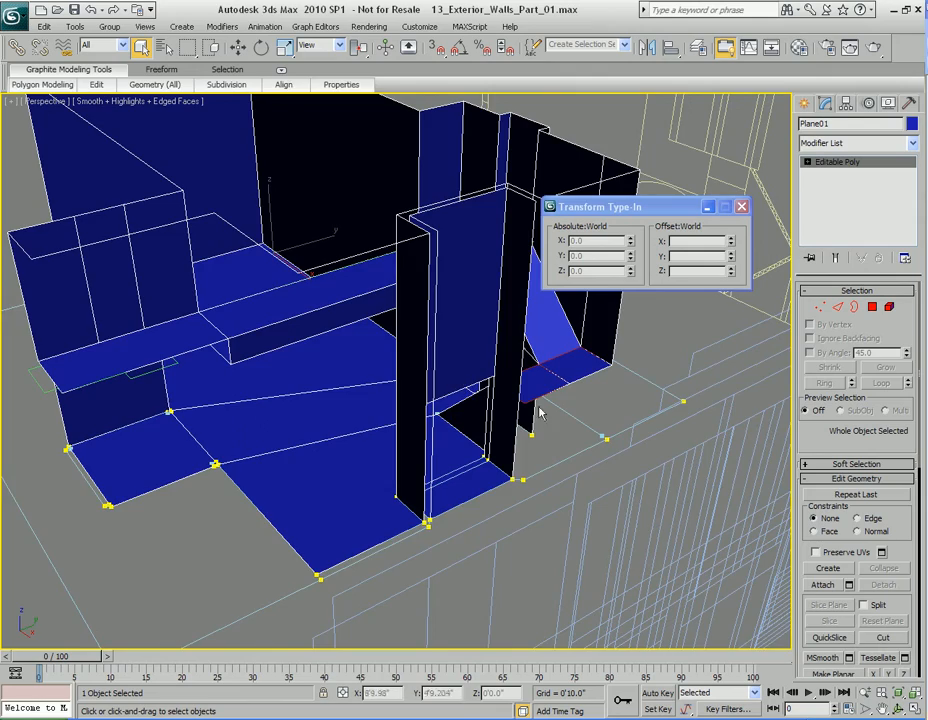
Step: Clone the end wall polygon of Plane01 outward along X to about -32'6.2", using the Clone To Element option
alt+middle_drag(581, 376, 508, 430)
middle_drag(260, 399, 440, 410)
mouse_move(440, 410)
alt+middle_down()
mouse_move(418, 402)
mouse_move(200, 412)
mouse_move(445, 420)
alt+middle_up()
key(4)
scroll(445, 420, up, 3)
alt+middle_drag(385, 435, 423, 394)
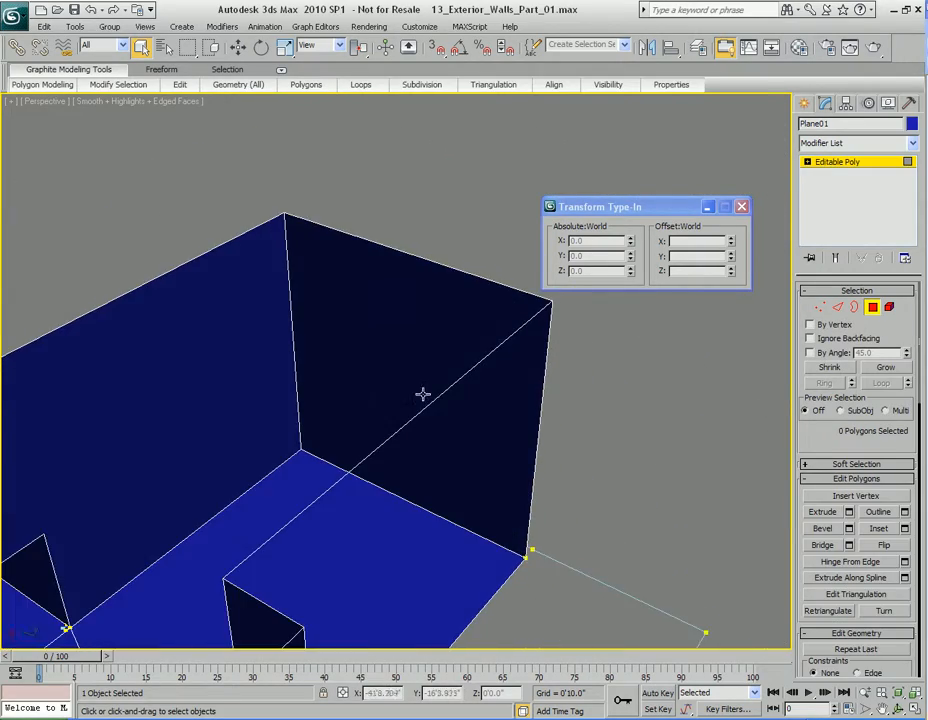
click(380, 289)
alt+middle_drag(404, 296, 432, 393)
key(w)
alt+middle_drag(522, 404, 473, 409)
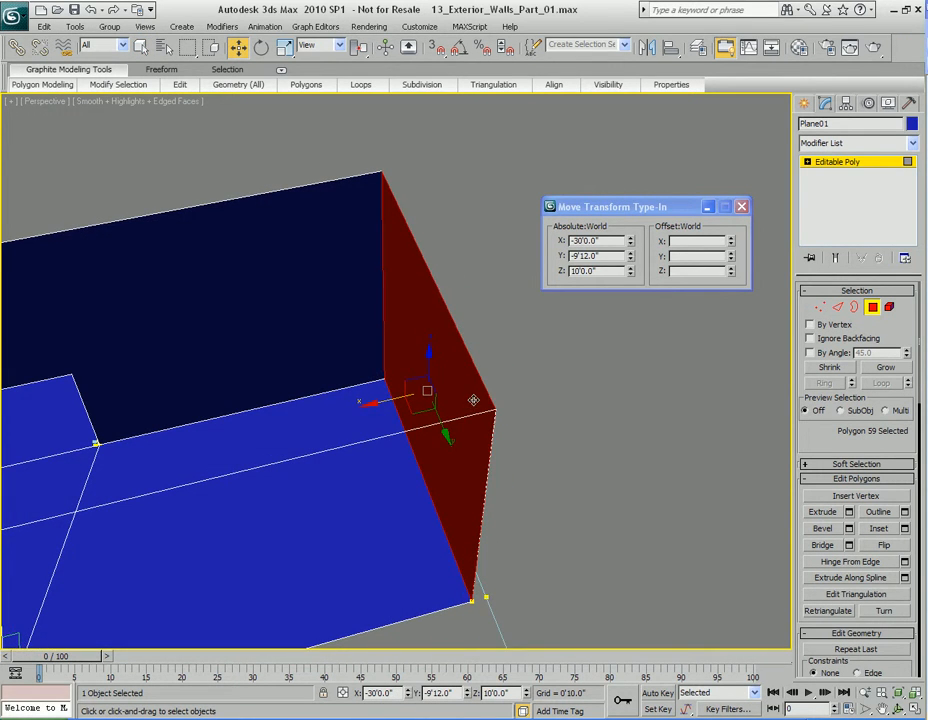
click(390, 401)
drag(391, 401, 422, 407)
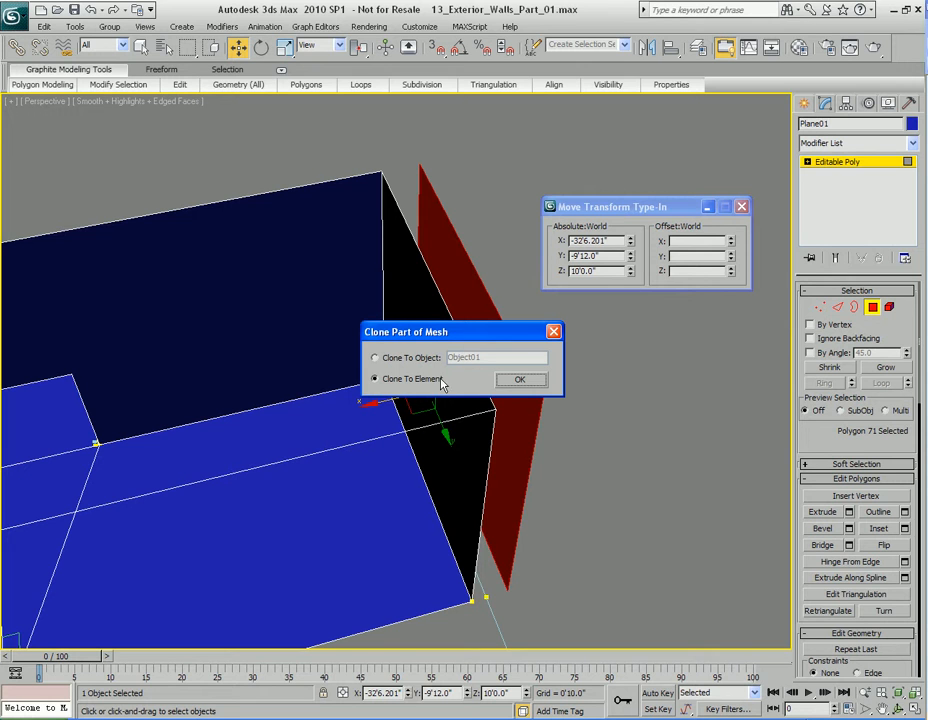
drag(481, 331, 304, 264)
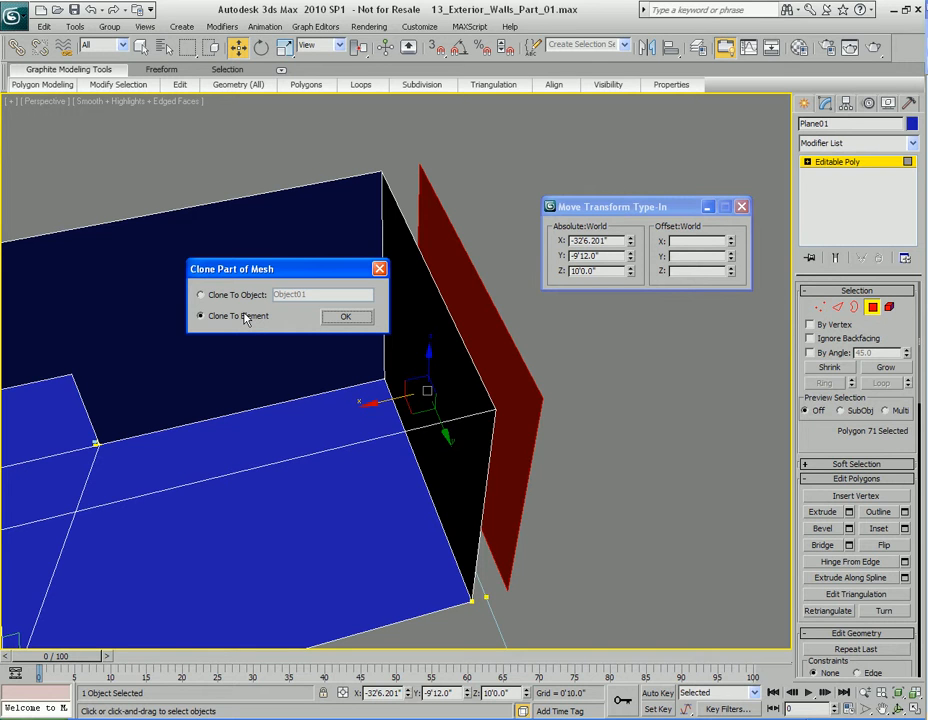
click(225, 295)
click(213, 316)
click(344, 316)
Step: Move the cloned wall polygon farther outward along X to about -54'2", well clear of the original end wall
mouse_move(344, 343)
alt+middle_down()
mouse_move(493, 394)
mouse_move(414, 369)
mouse_move(430, 362)
alt+middle_up()
key(q)
mouse_move(483, 340)
alt+middle_down()
mouse_move(410, 348)
mouse_move(389, 331)
alt+middle_up()
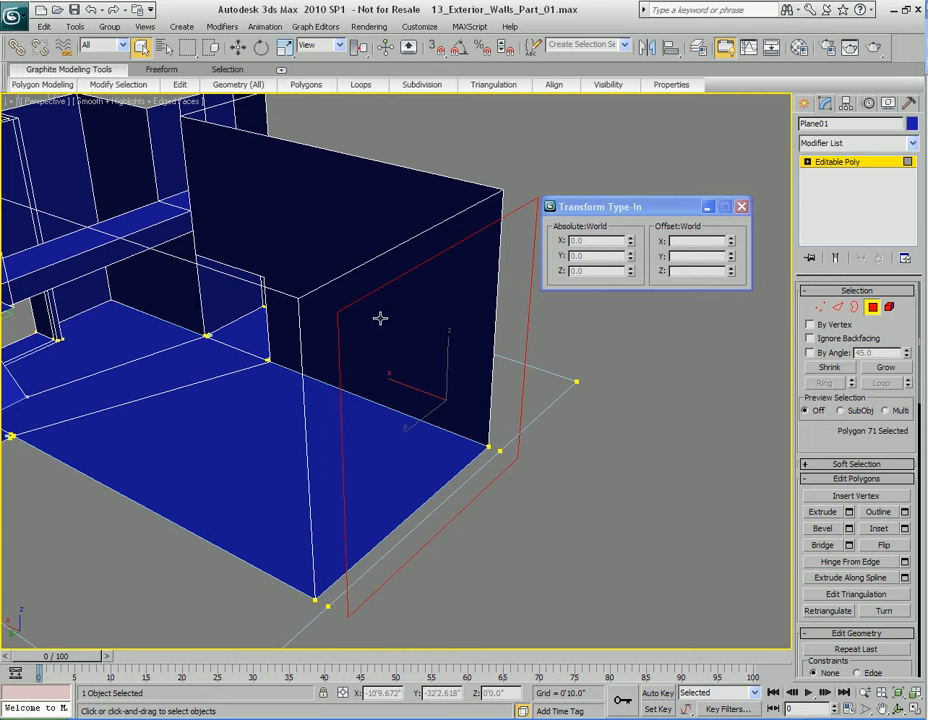
alt+middle_drag(431, 327, 472, 333)
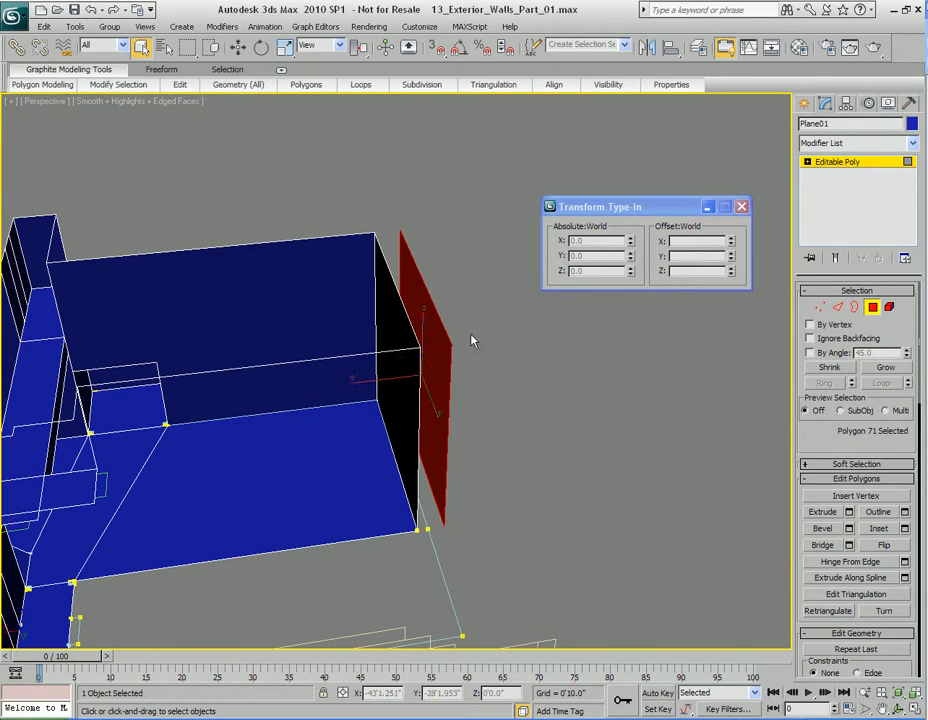
key(w)
drag(376, 384, 478, 381)
alt+middle_drag(478, 381, 423, 325)
key(q)
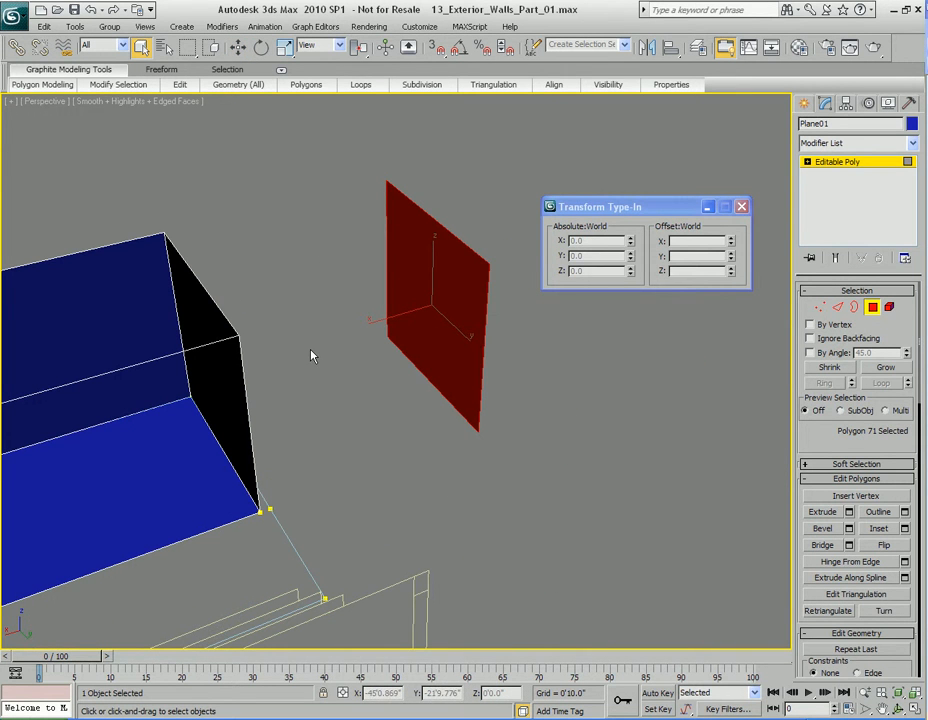
Step: Check the edge selections around the original end wall's corner and around the detached copy, and clear the selection
click(335, 412)
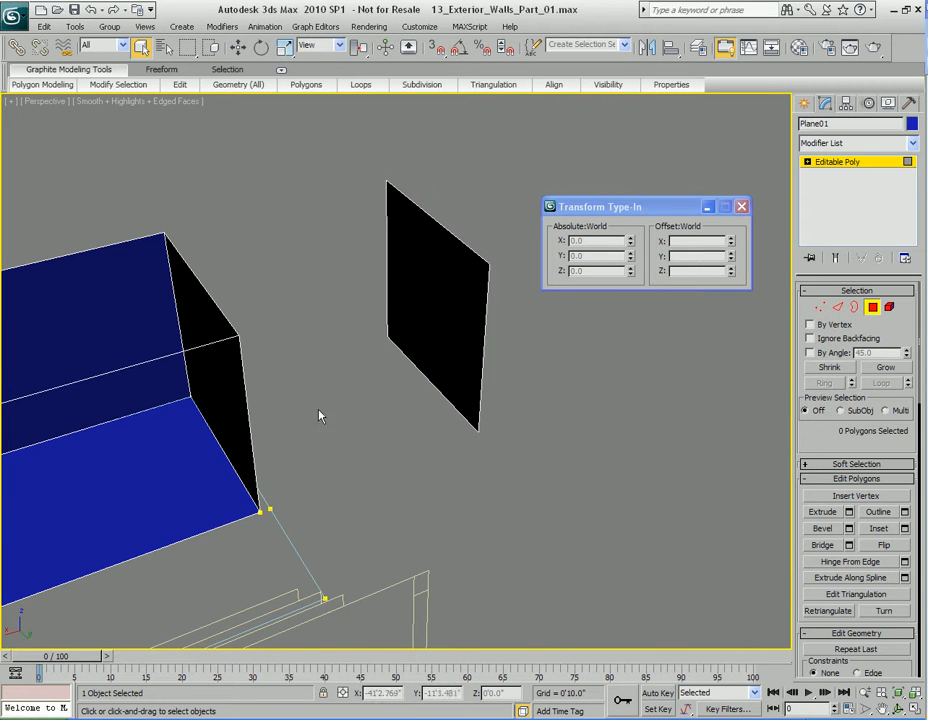
middle_drag(335, 412, 439, 410)
key(2)
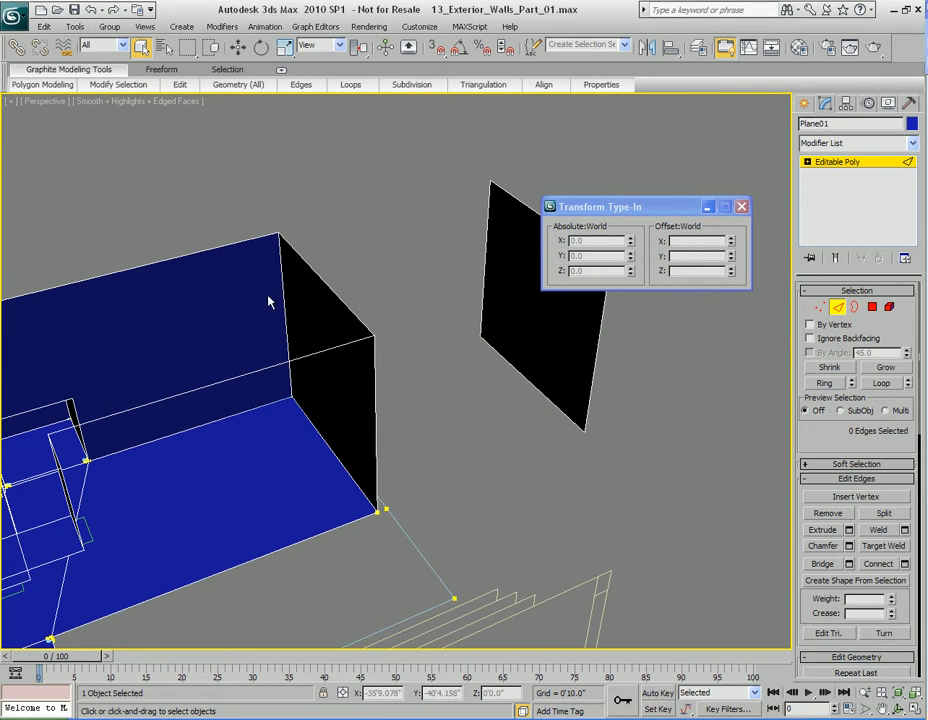
drag(197, 296, 399, 408)
drag(204, 222, 295, 304)
middle_drag(222, 343, 337, 355)
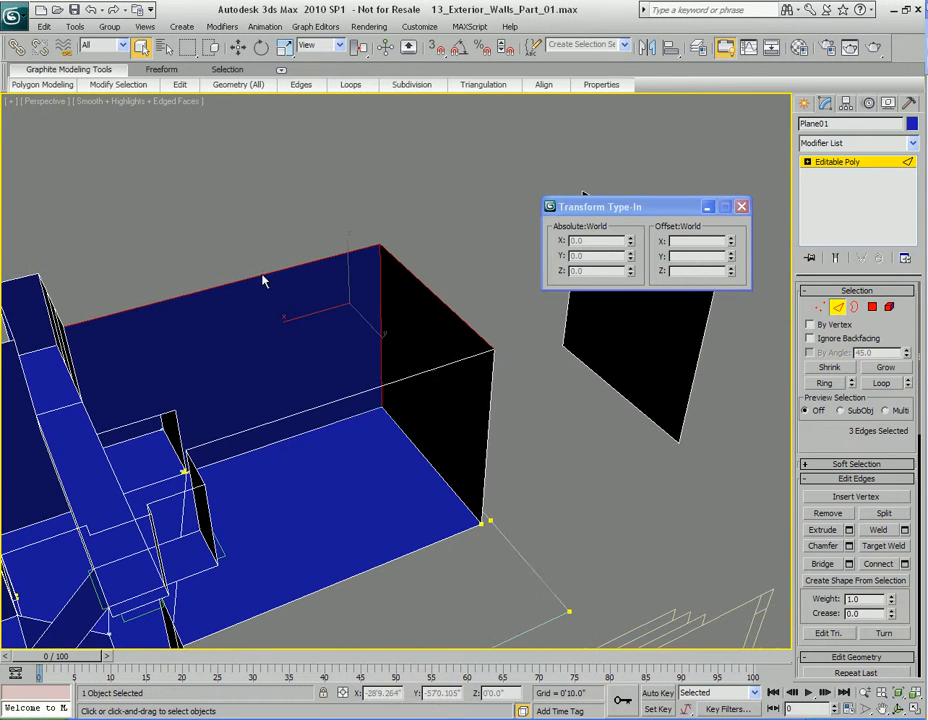
middle_drag(435, 385, 346, 355)
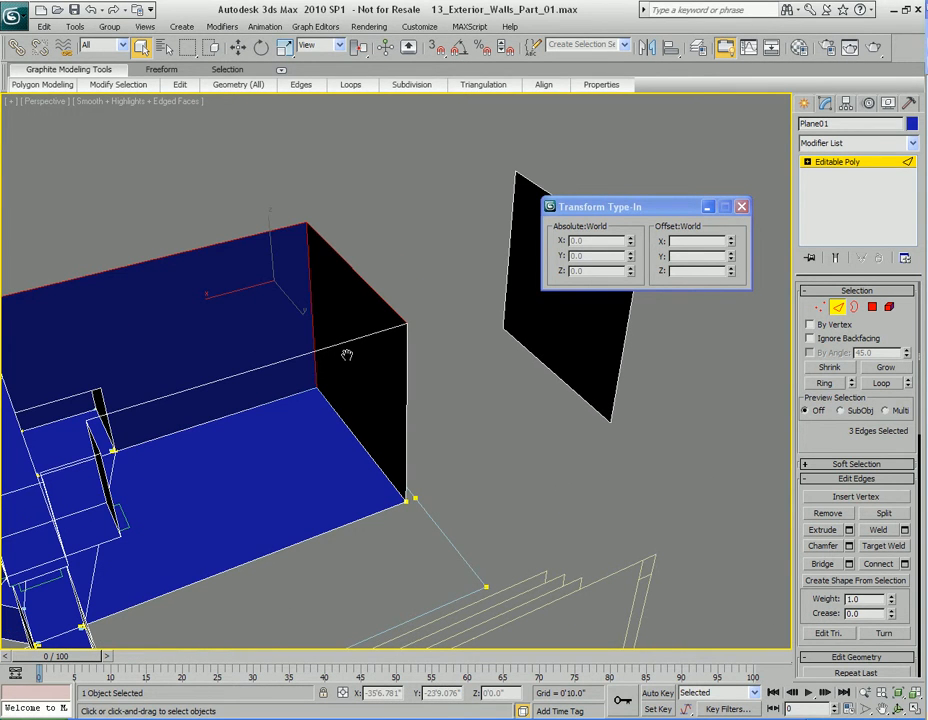
middle_drag(442, 362, 344, 393)
drag(381, 185, 540, 442)
drag(375, 197, 512, 296)
click(378, 350)
middle_drag(391, 437, 421, 405)
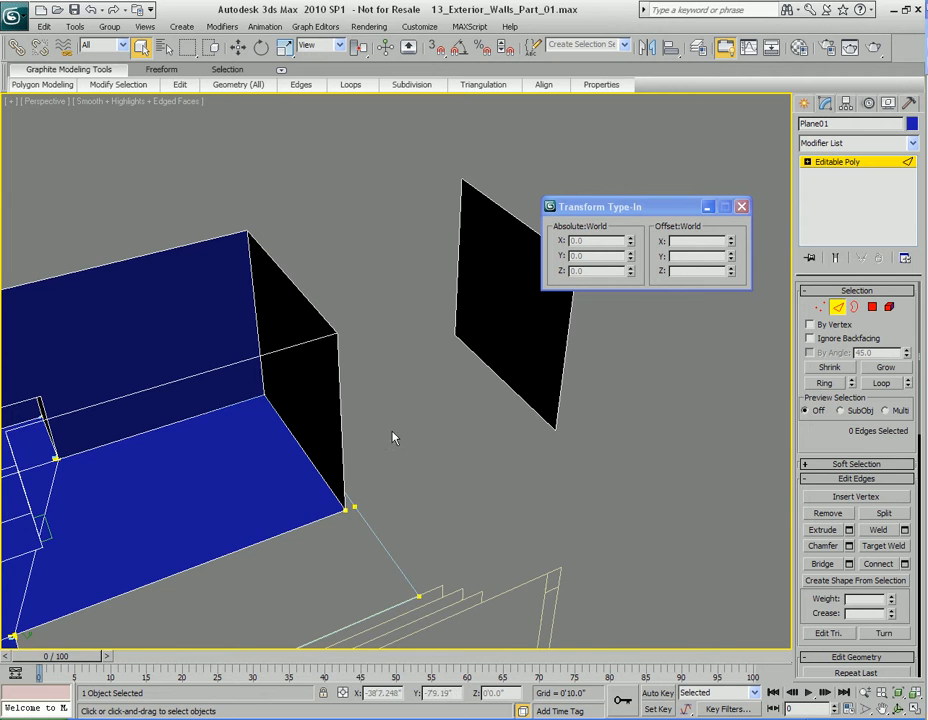
Step: Select the detached polygon and move it back along X, close to the original end wall
middle_drag(421, 405, 586, 408)
key(4)
drag(404, 383, 450, 440)
middle_drag(549, 447, 480, 450)
click(483, 413)
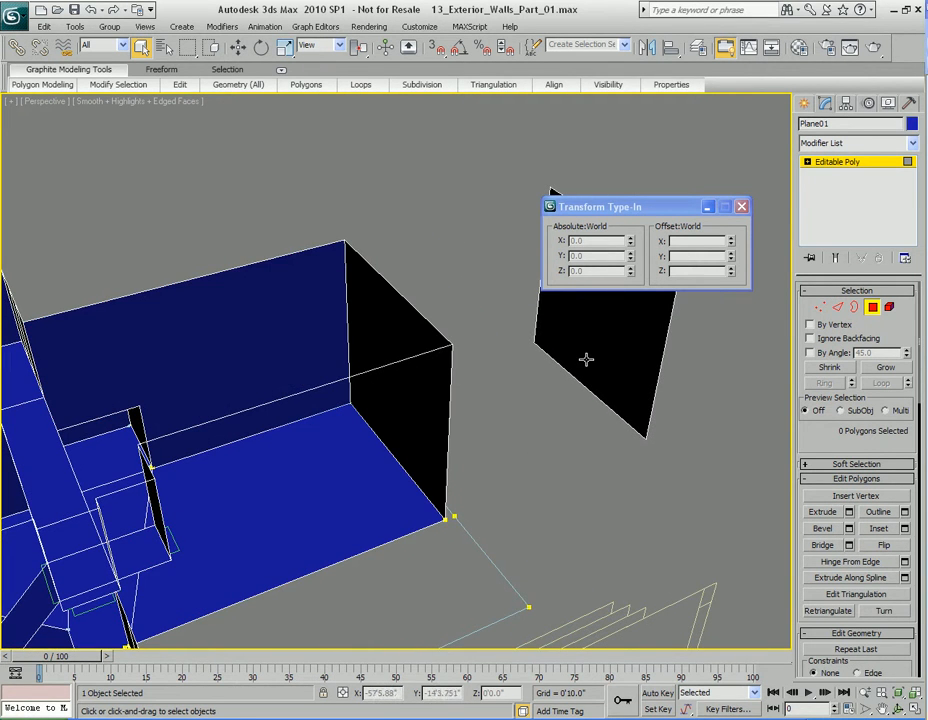
middle_drag(586, 358, 480, 311)
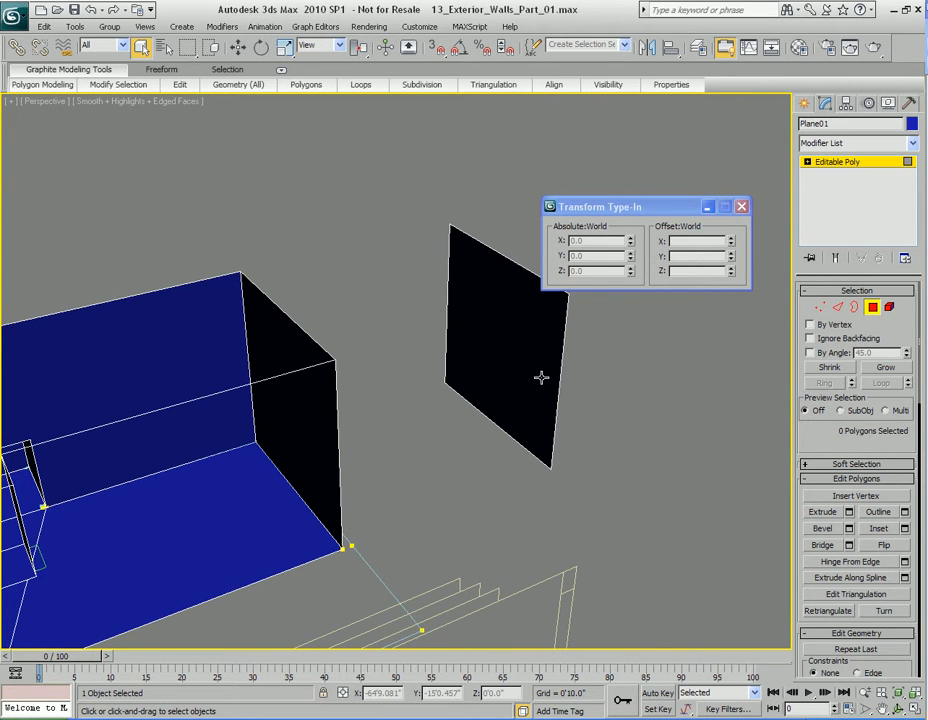
middle_drag(361, 427, 424, 327)
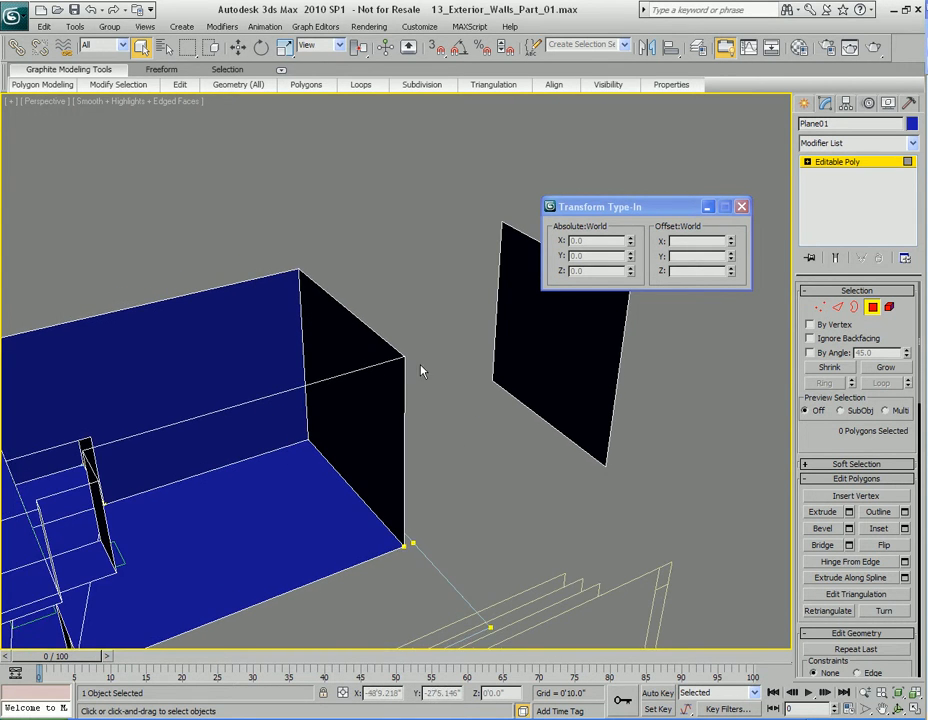
drag(371, 386, 420, 391)
click(468, 382)
alt+middle_drag(551, 437, 412, 448)
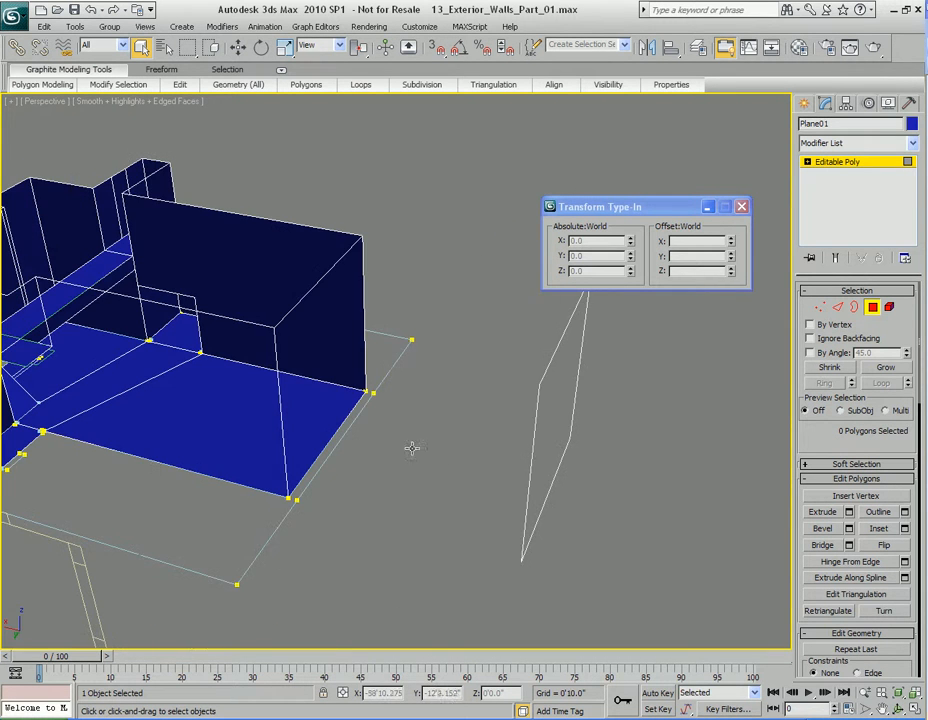
key(shift+z)
click(548, 417)
key(w)
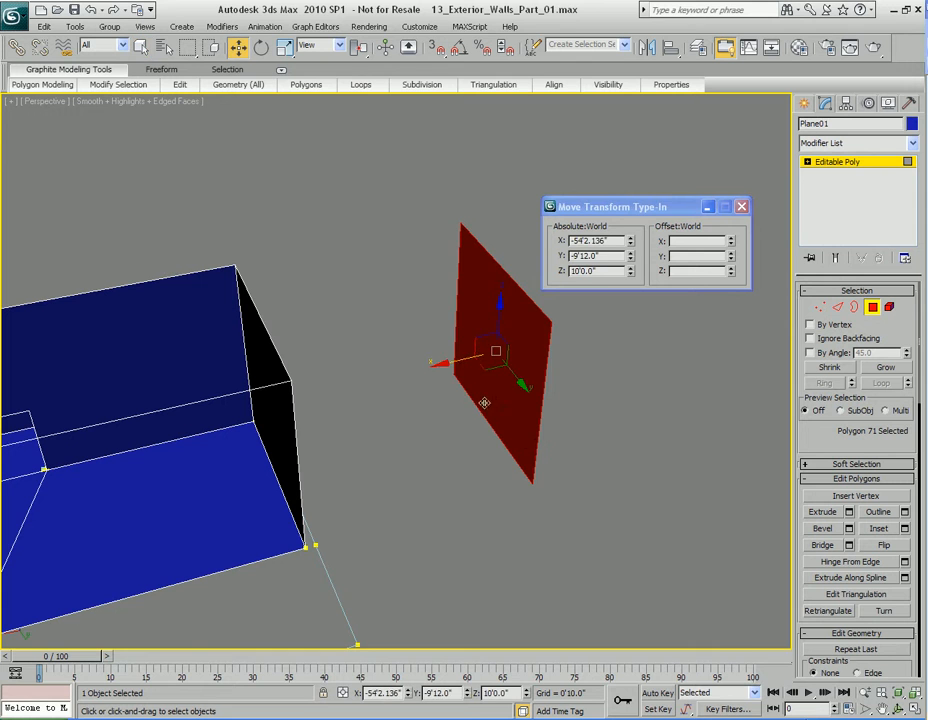
drag(497, 422, 301, 387)
alt+middle_drag(301, 387, 459, 383)
key(q)
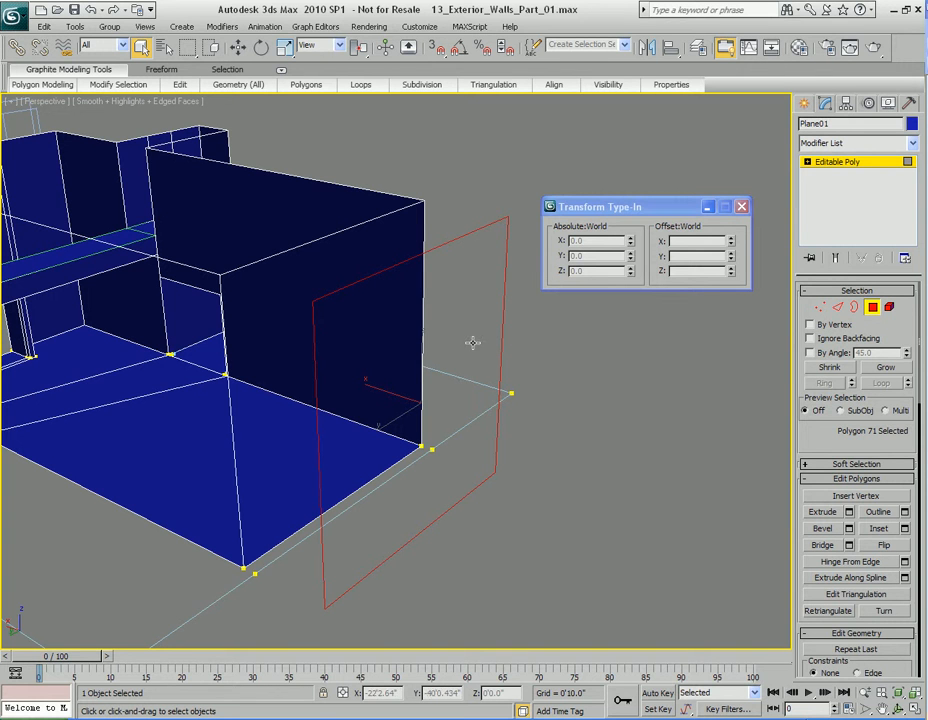
Step: Flip the normals of the cloned wall polygon and nudge the polygon along X
right_click(473, 343)
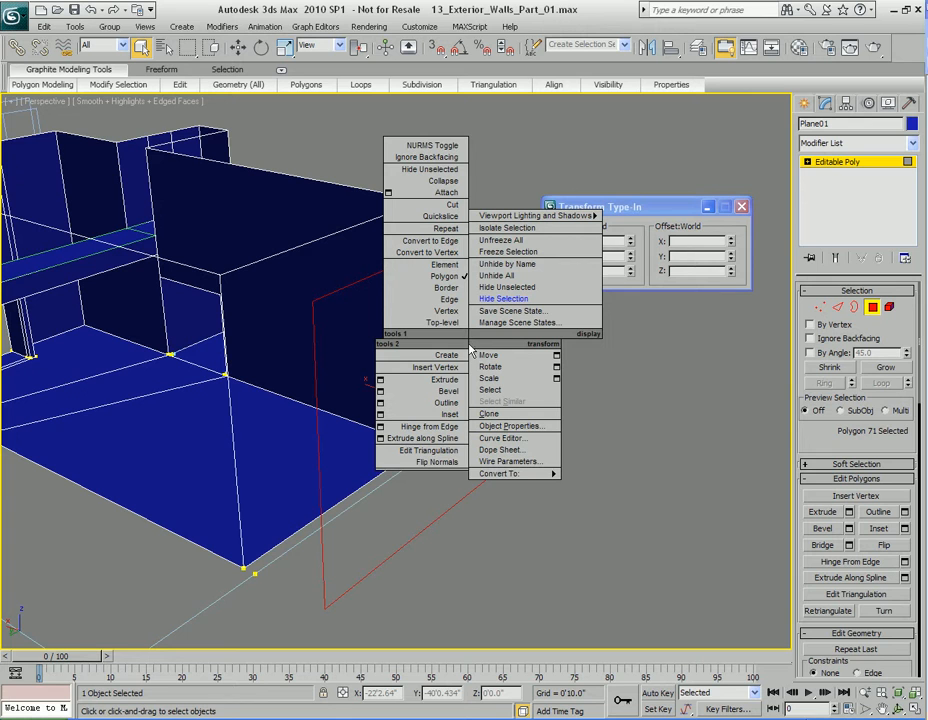
click(435, 464)
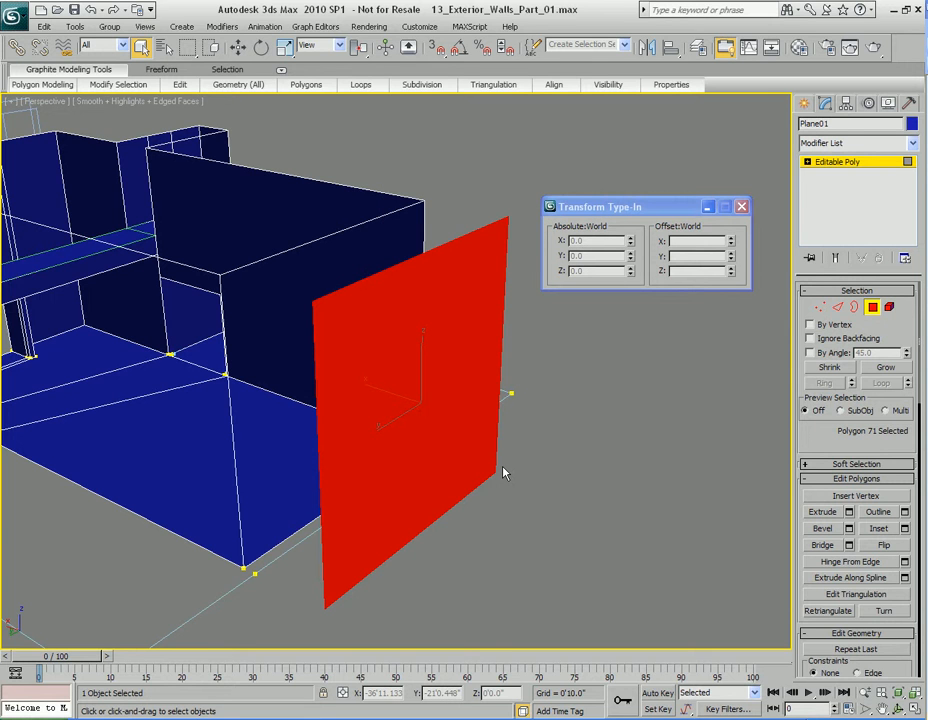
mouse_move(433, 472)
alt+middle_down()
mouse_move(437, 447)
mouse_move(522, 464)
mouse_move(442, 454)
alt+middle_up()
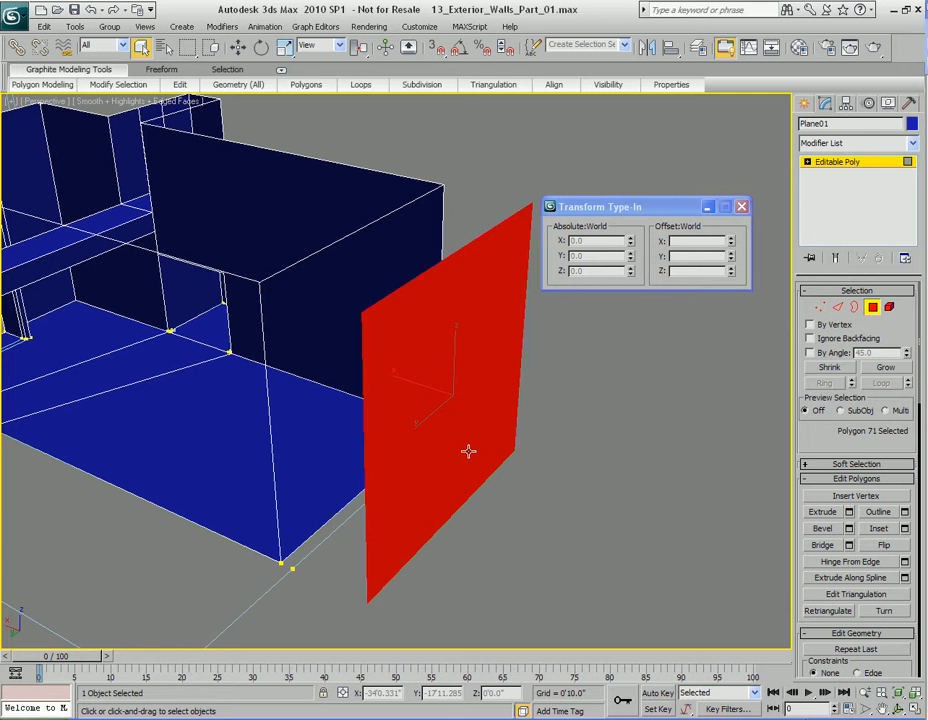
alt+middle_drag(468, 451, 400, 393)
key(w)
drag(409, 356, 389, 355)
middle_drag(388, 441, 452, 451)
key(q)
Step: Check the absolute X position of the first floor spline's outer segment alongside the end wall
key(4)
mouse_move(518, 458)
alt+middle_down()
mouse_move(489, 509)
mouse_move(512, 460)
alt+middle_up()
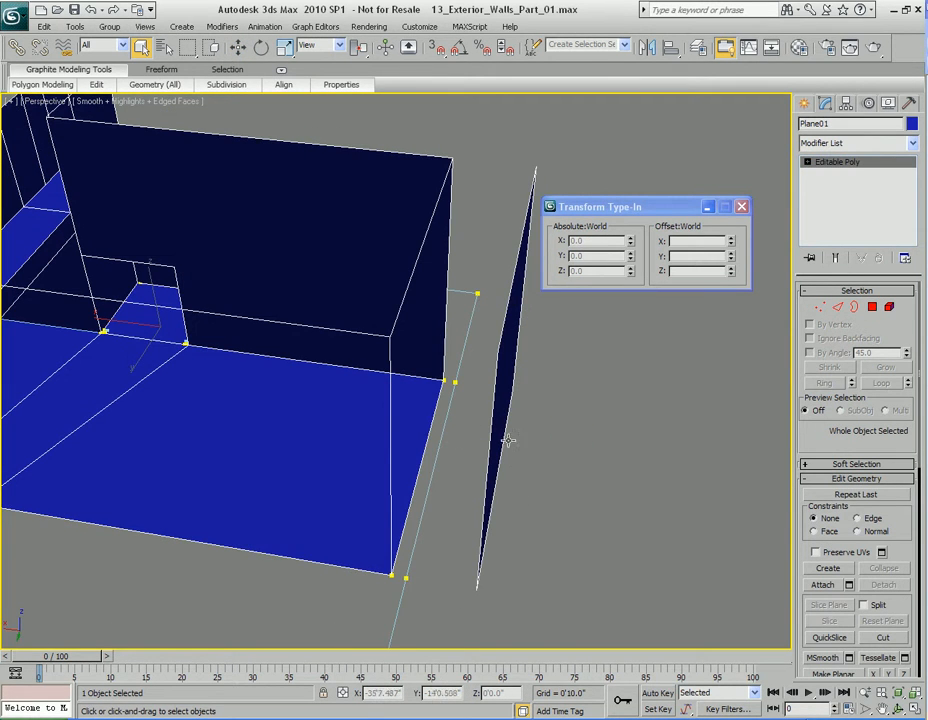
key(2)
key(2)
click(465, 461)
key(2)
click(442, 428)
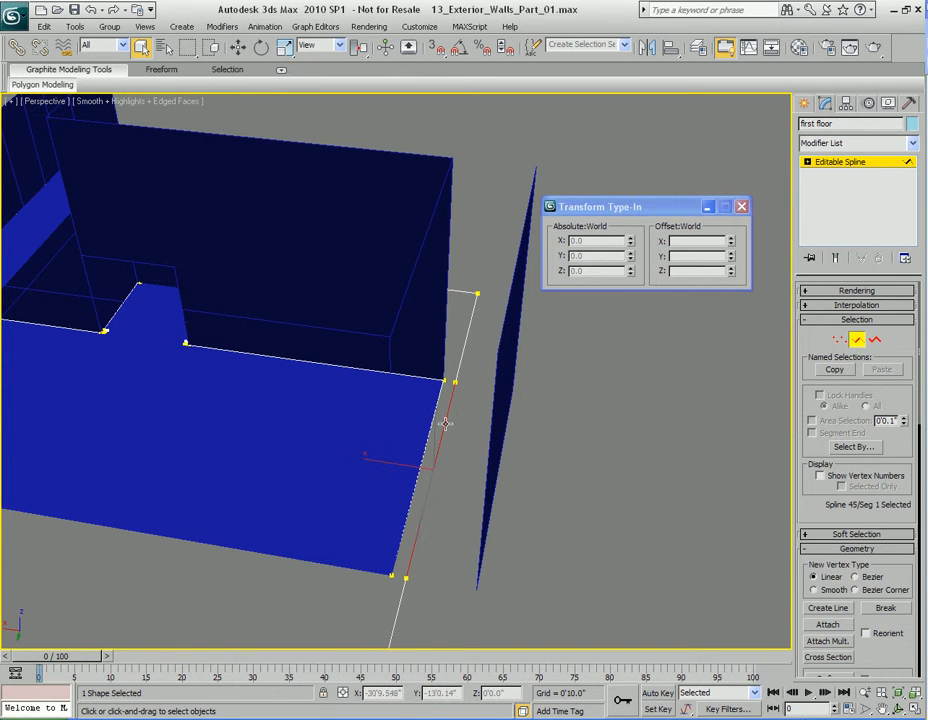
key(w)
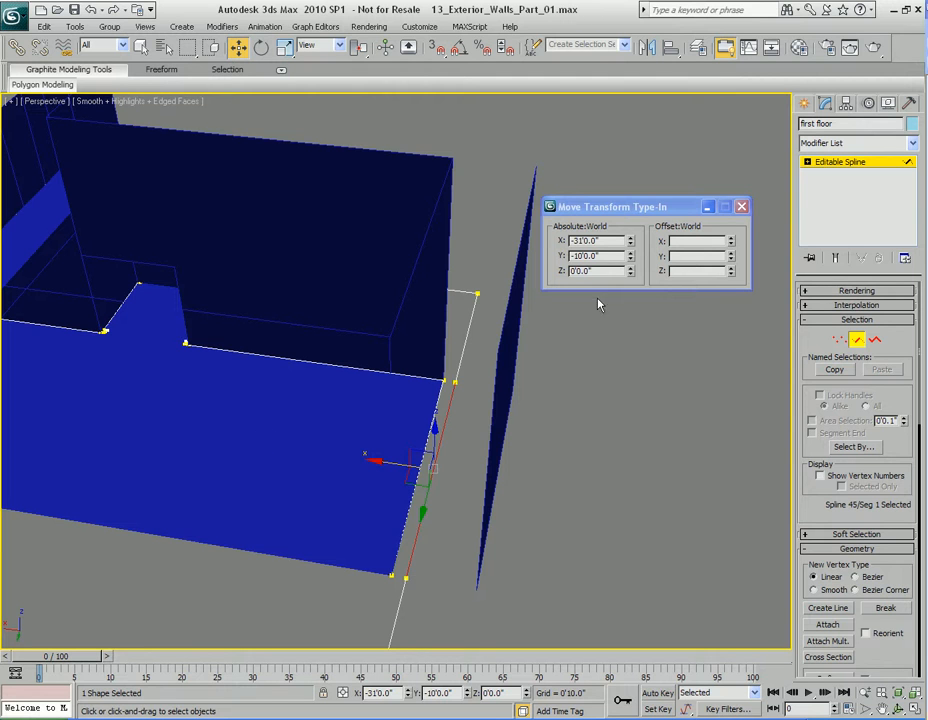
double_click(598, 241)
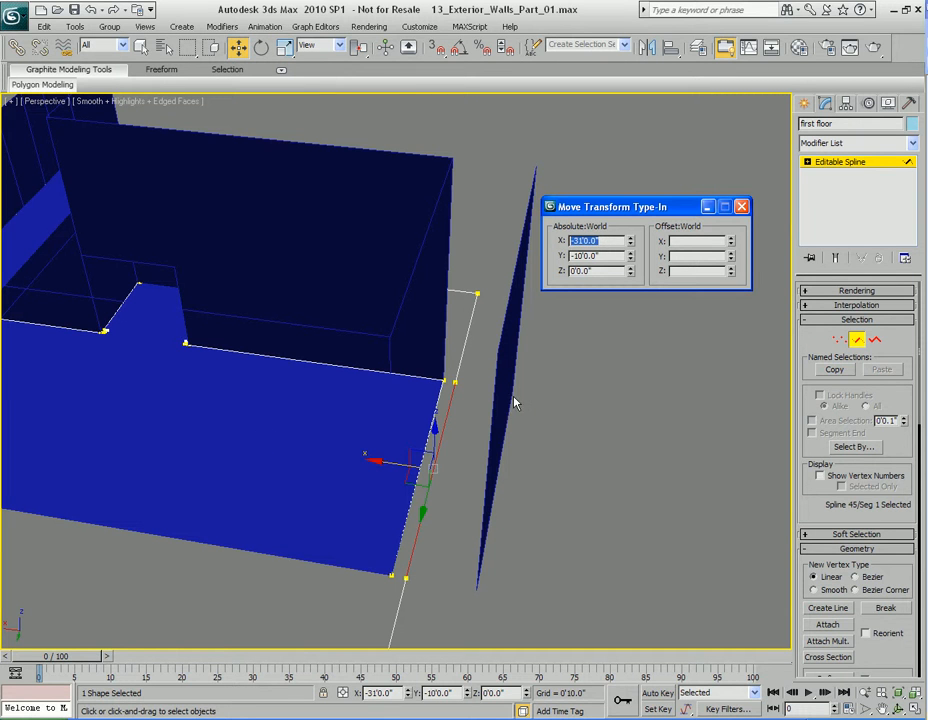
middle_drag(510, 396, 505, 388)
key(q)
key(2)
Step: Select the cloned wall polygon in Plane01 and set its absolute X position to -31'
click(504, 338)
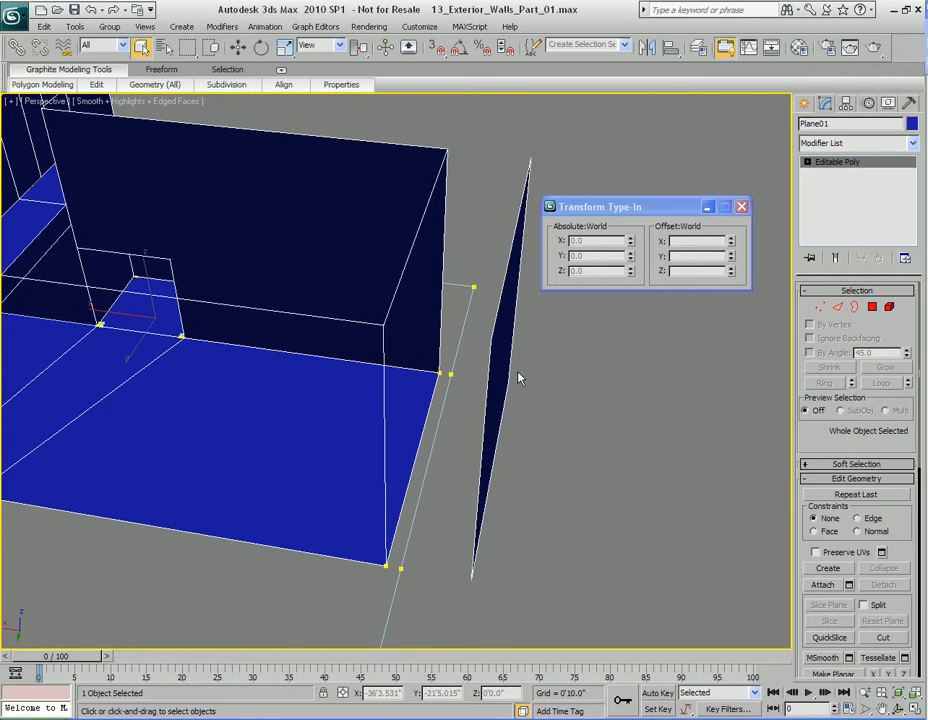
key(4)
alt+middle_drag(555, 388, 560, 386)
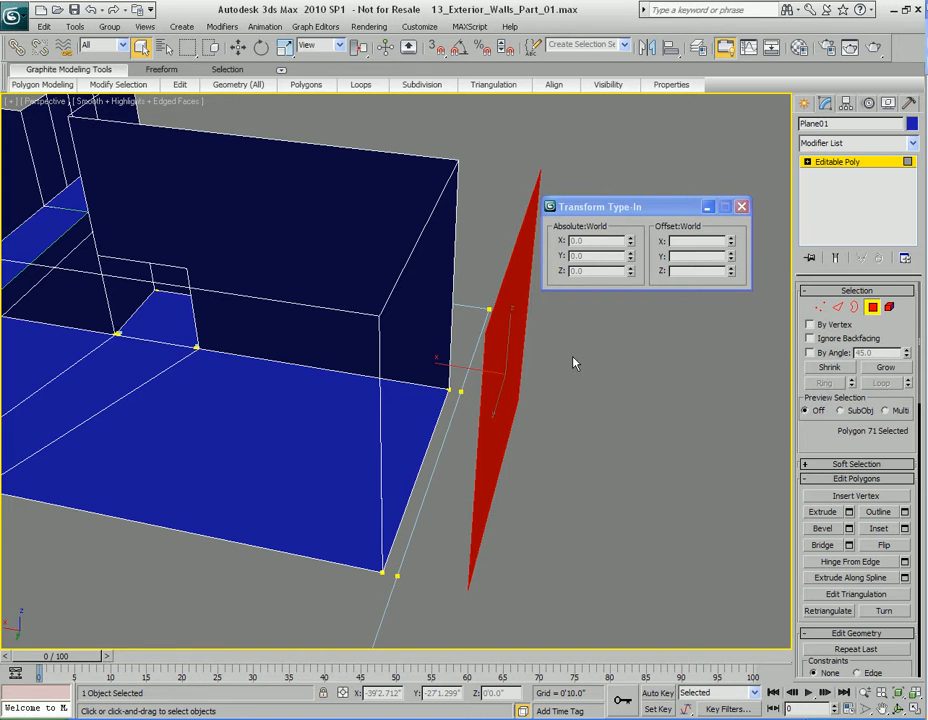
key(w)
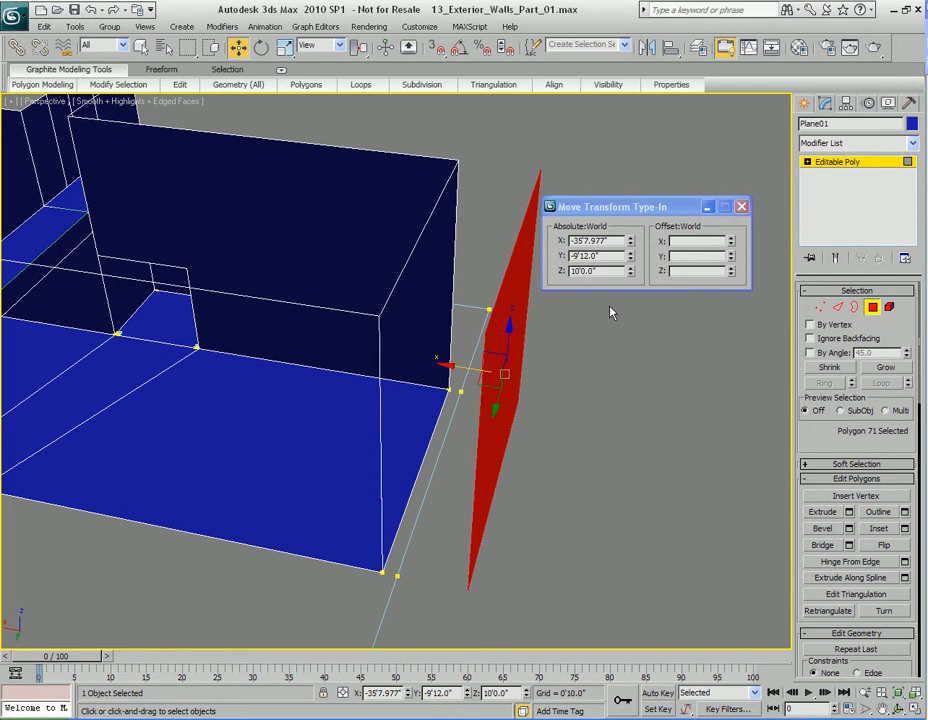
double_click(612, 241)
text(-31')
click(574, 256)
key(Return)
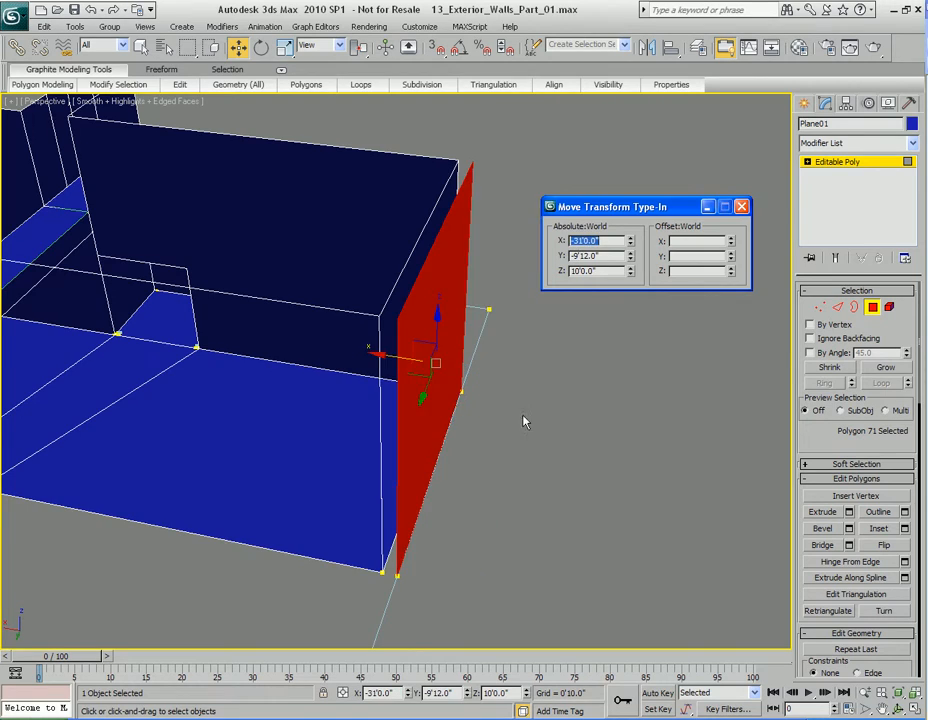
Step: Extend the new exterior wall by cloning its vertical edge on the negative Y side to Y about -29'5.6"
key(q)
alt+middle_drag(576, 415, 427, 396)
alt+middle_drag(585, 406, 540, 406)
scroll(541, 405, down, 3)
alt+middle_drag(377, 399, 418, 400)
middle_drag(576, 388, 485, 381)
key(4)
key(2)
click(427, 373)
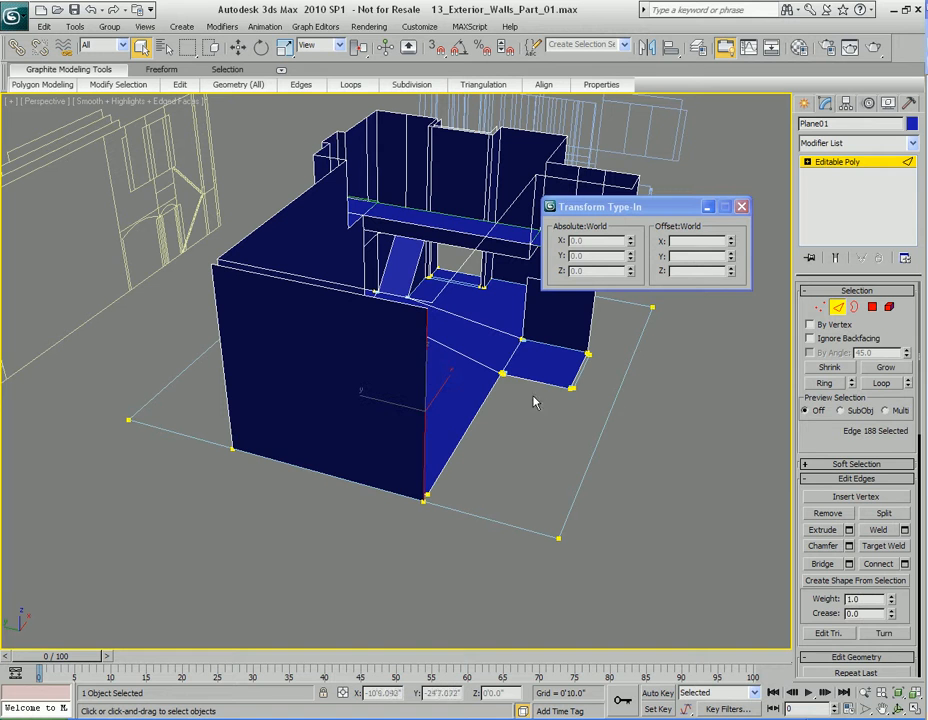
key(w)
shift+drag(380, 406, 489, 423)
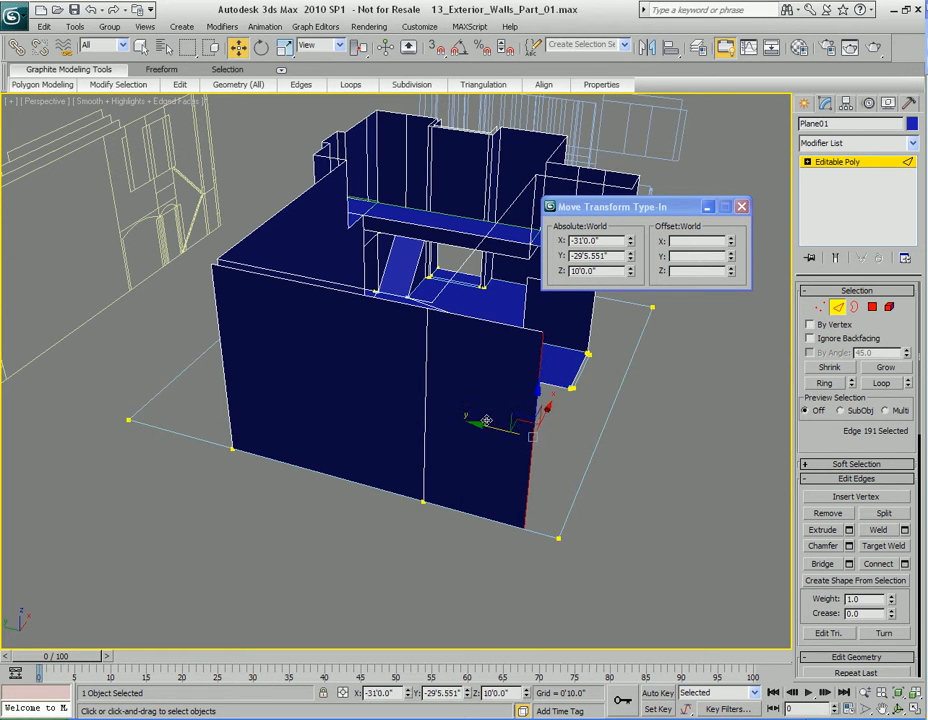
Step: Extend the new exterior wall's opposite vertical edge along positive Y by cloning it to Y about 11'2.6"
key(q)
alt+middle_drag(257, 423, 379, 381)
click(383, 405)
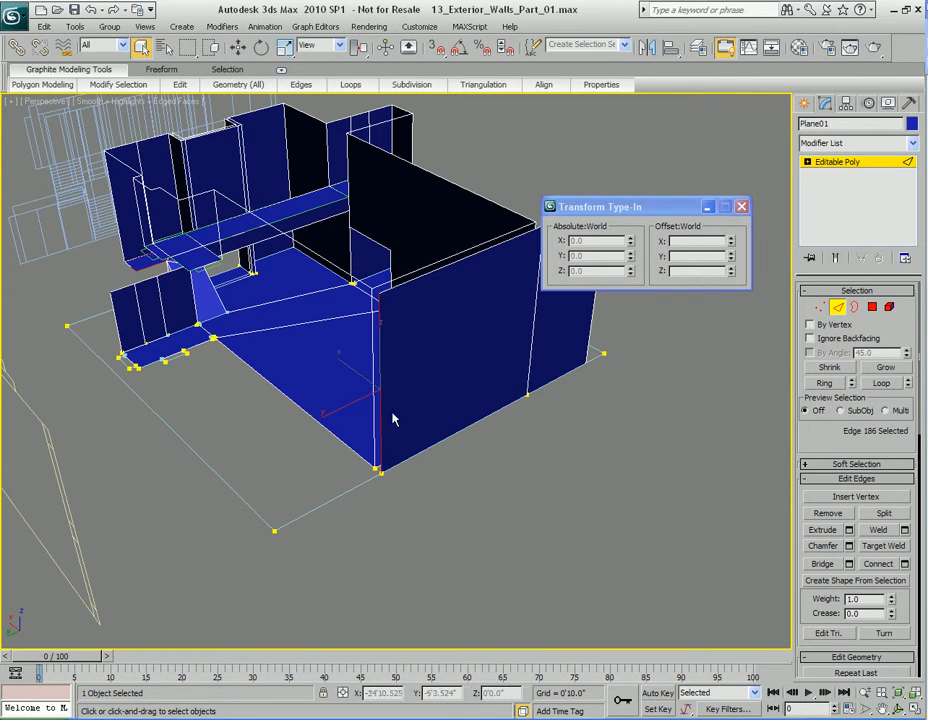
key(w)
shift+drag(345, 404, 244, 441)
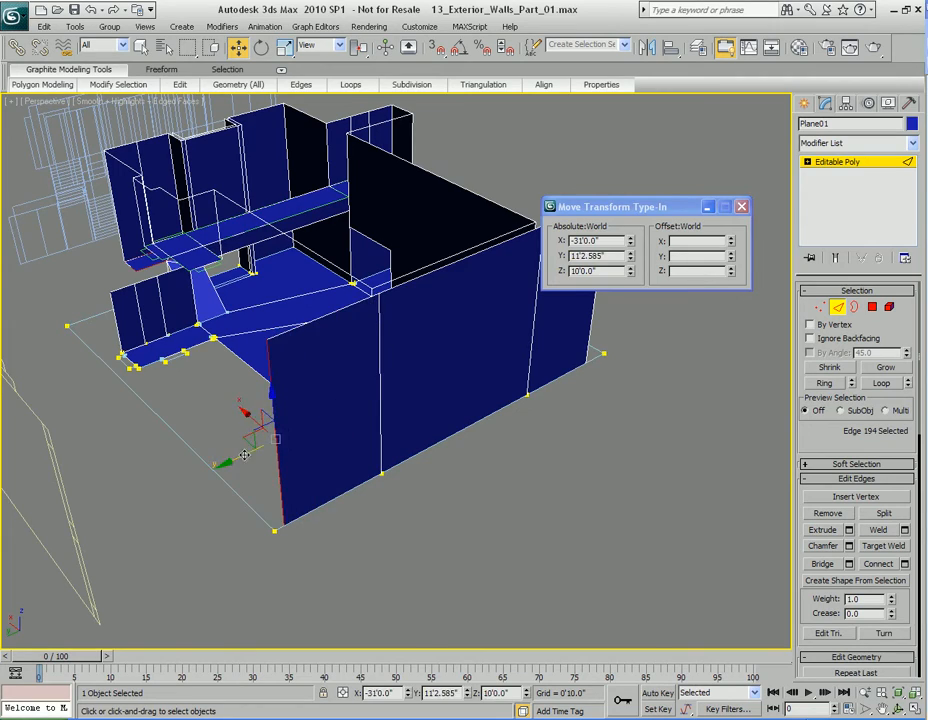
Step: Extend the wall's vertical edge at X 13'0.392" across the adjacent gap by cloning it along Y to about -15'7.5"
key(q)
alt+middle_drag(530, 513, 603, 444)
alt+middle_drag(535, 450, 410, 400)
scroll(521, 390, up, 4)
scroll(602, 411, up, 4)
click(380, 353)
alt+middle_drag(379, 352, 364, 427)
key(w)
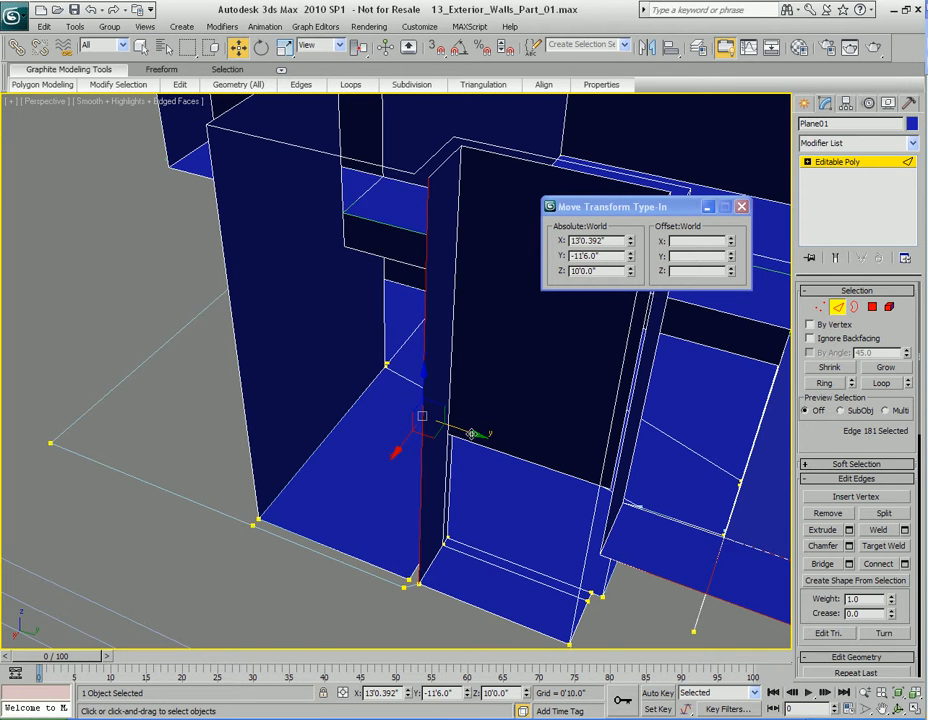
click(381, 420)
shift+drag(378, 419, 378, 419)
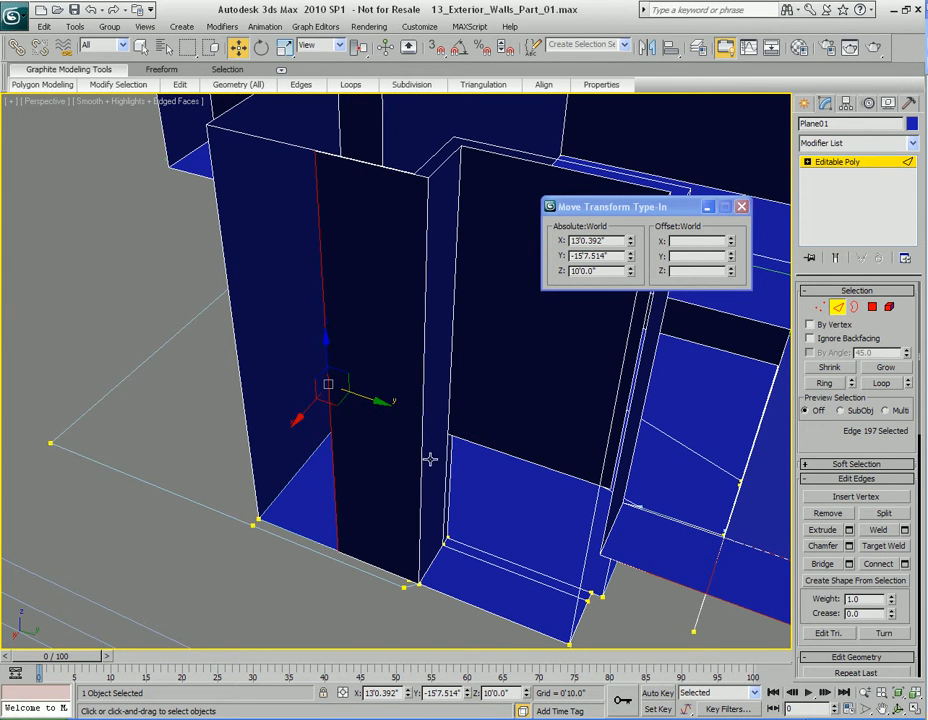
Step: Move the extended wall's free vertical edge close to the first floor outline corner, to about X 13'3.9", Y -12'0.7"
scroll(412, 439, up, 6)
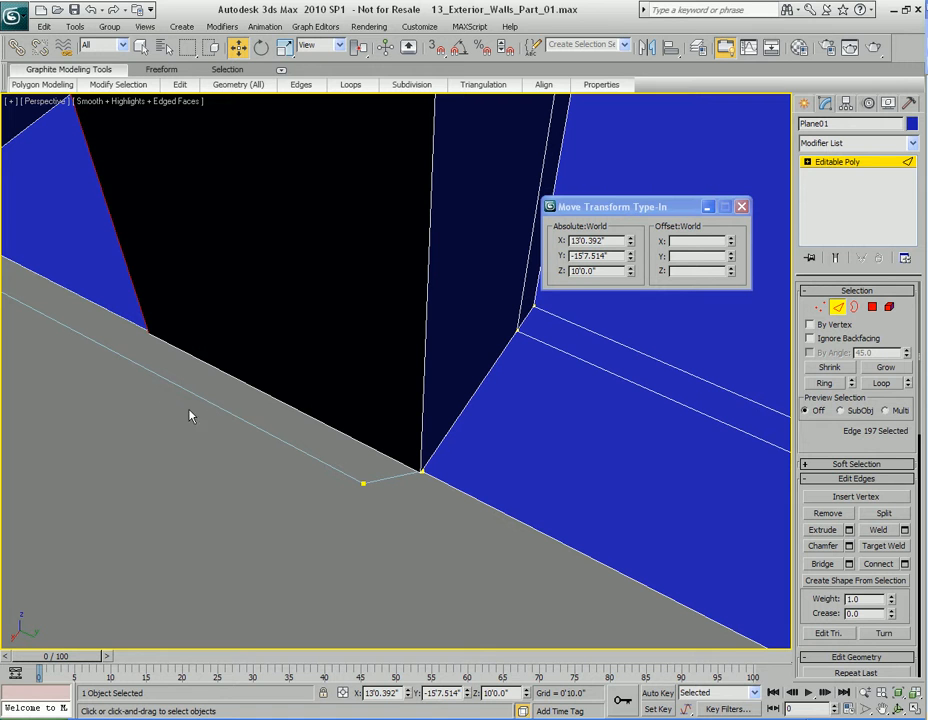
alt+middle_drag(392, 455, 465, 503)
drag(240, 290, 400, 404)
middle_drag(489, 561, 487, 533)
key(q)
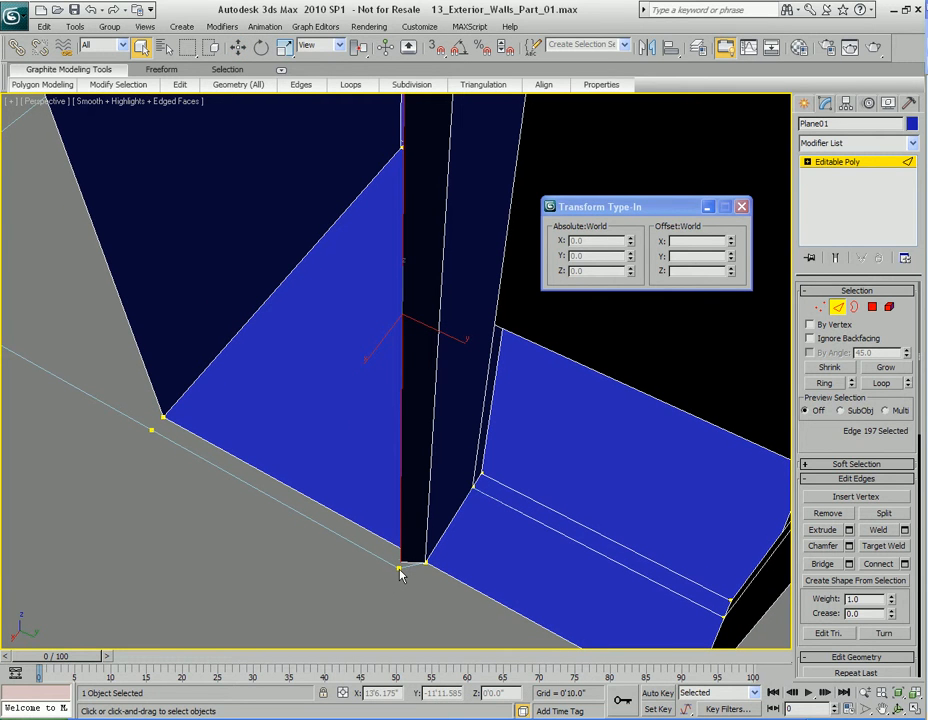
key(w)
alt+middle_drag(464, 402, 424, 432)
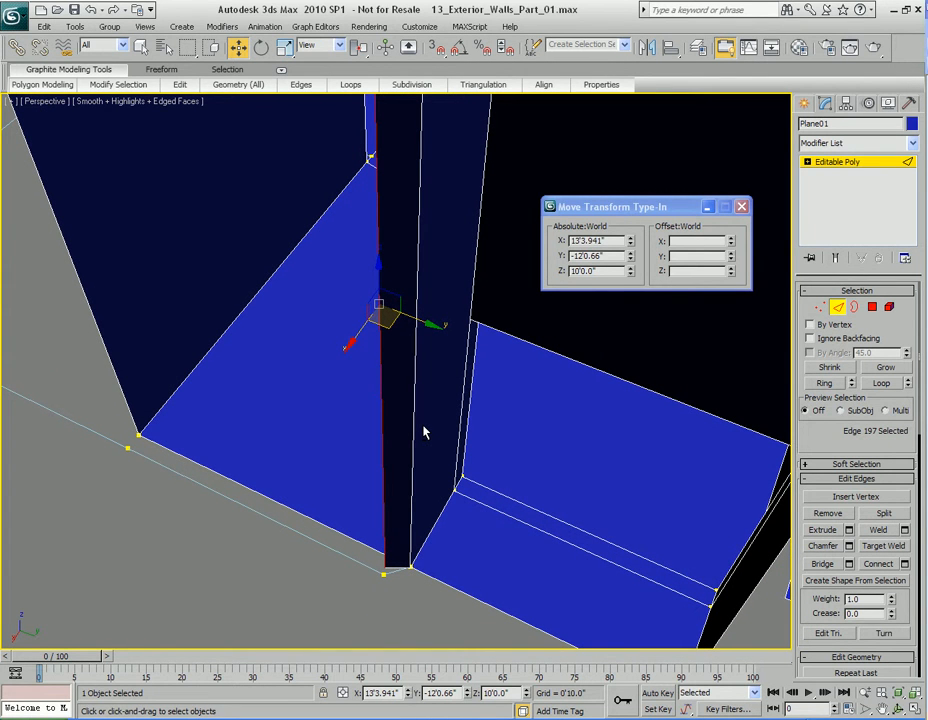
middle_drag(422, 447, 424, 442)
Step: Select the first floor spline's corner vertex beside the moved wall edge and copy its absolute X position
key(q)
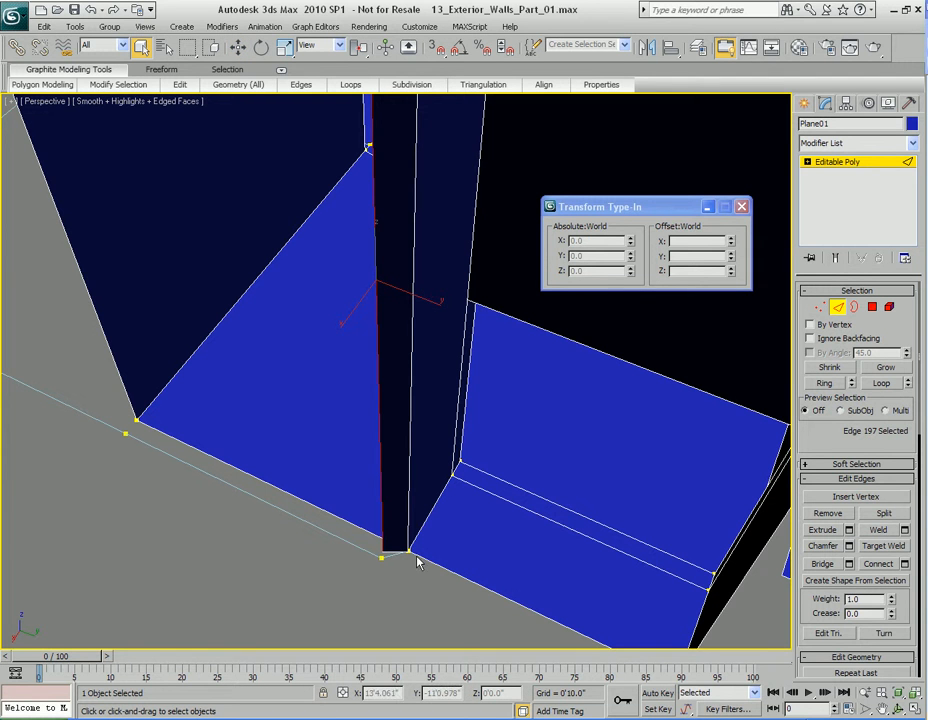
key(2)
click(352, 553)
click(354, 548)
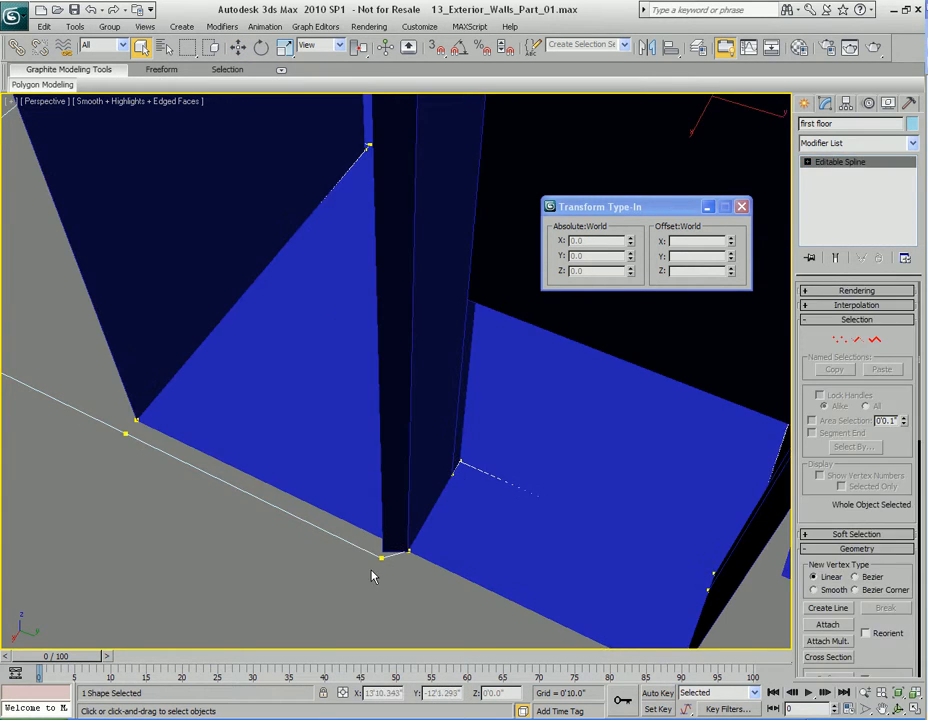
key(1)
click(381, 557)
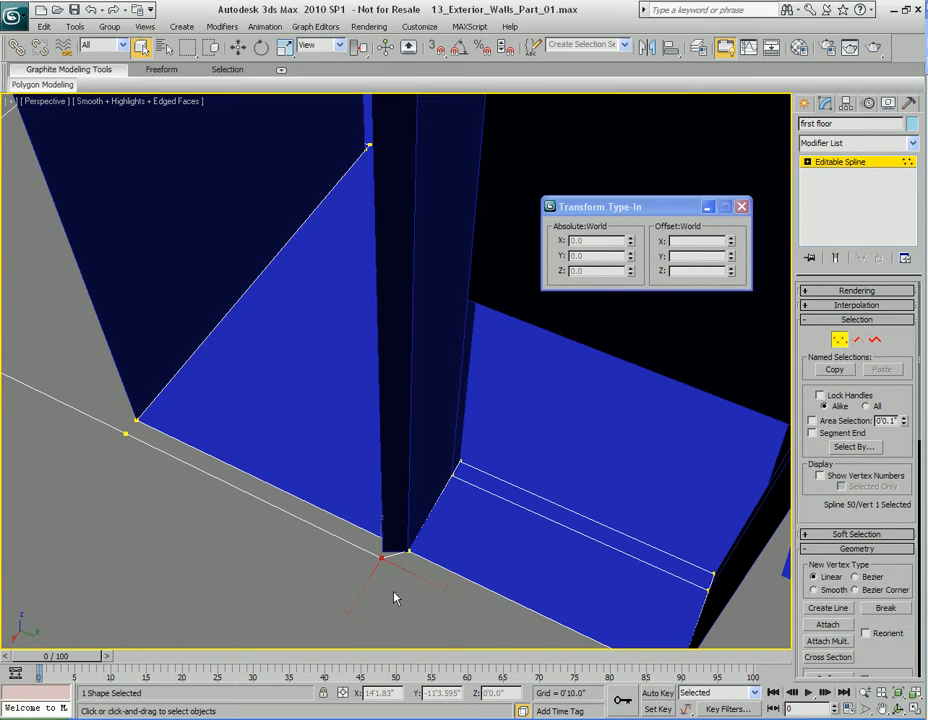
key(w)
middle_drag(425, 606, 417, 592)
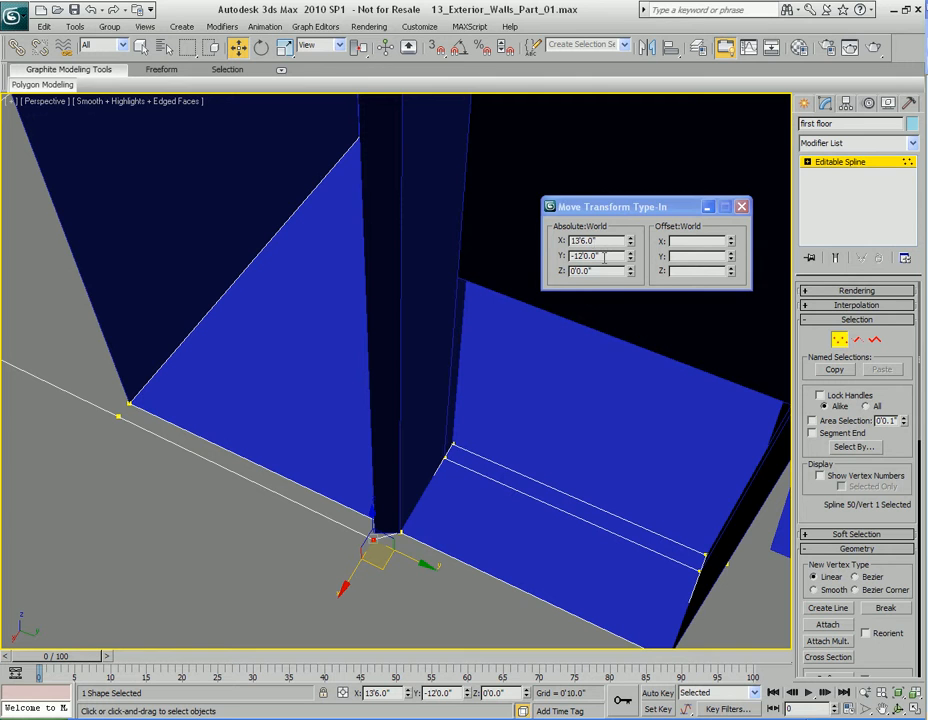
double_click(608, 242)
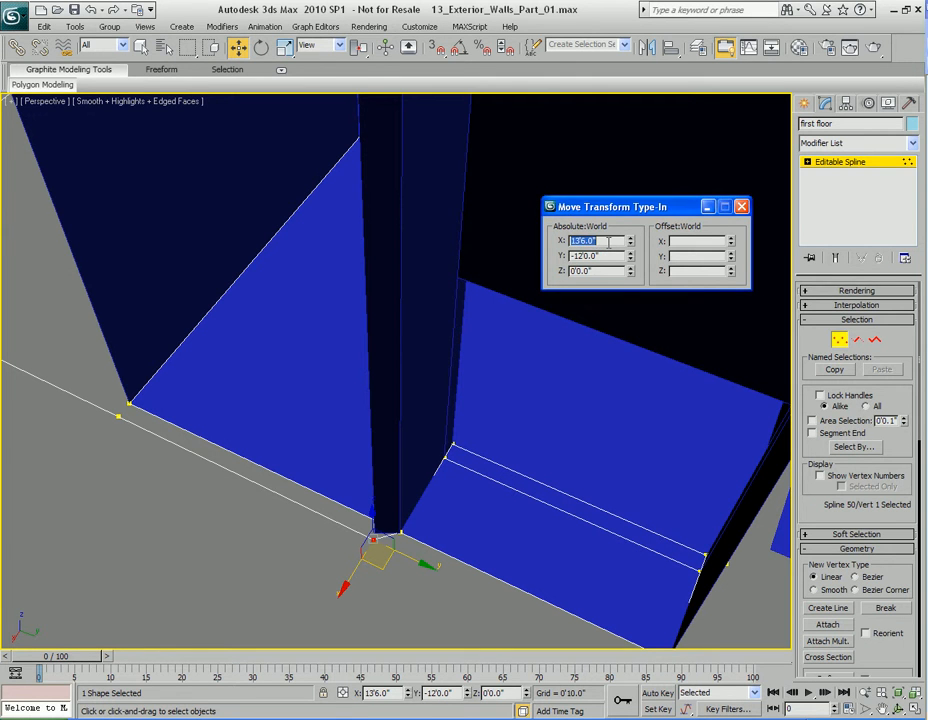
Step: Reselect the vertical wall edge of Plane01 near that corner and set its absolute X position to 13'6.0"
key(q)
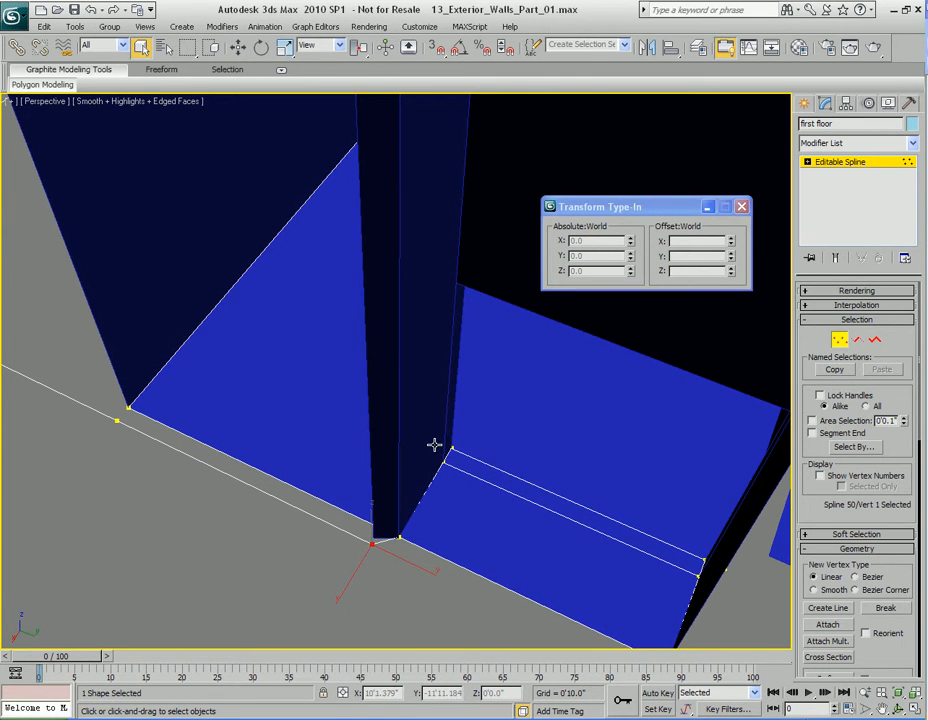
click(393, 400)
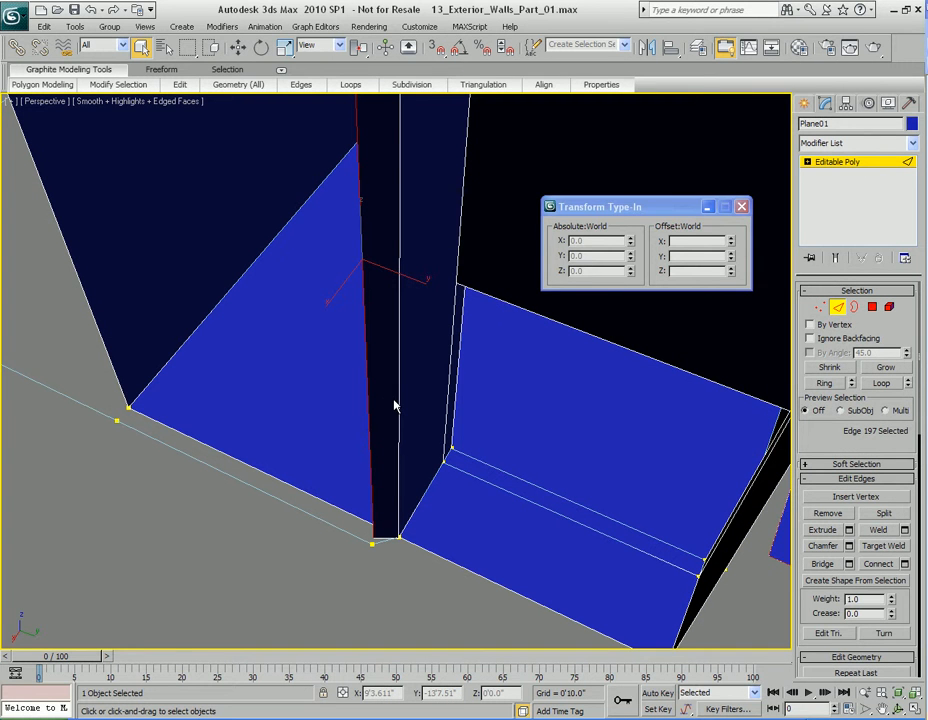
key(w)
double_click(621, 241)
text(13'6.0")
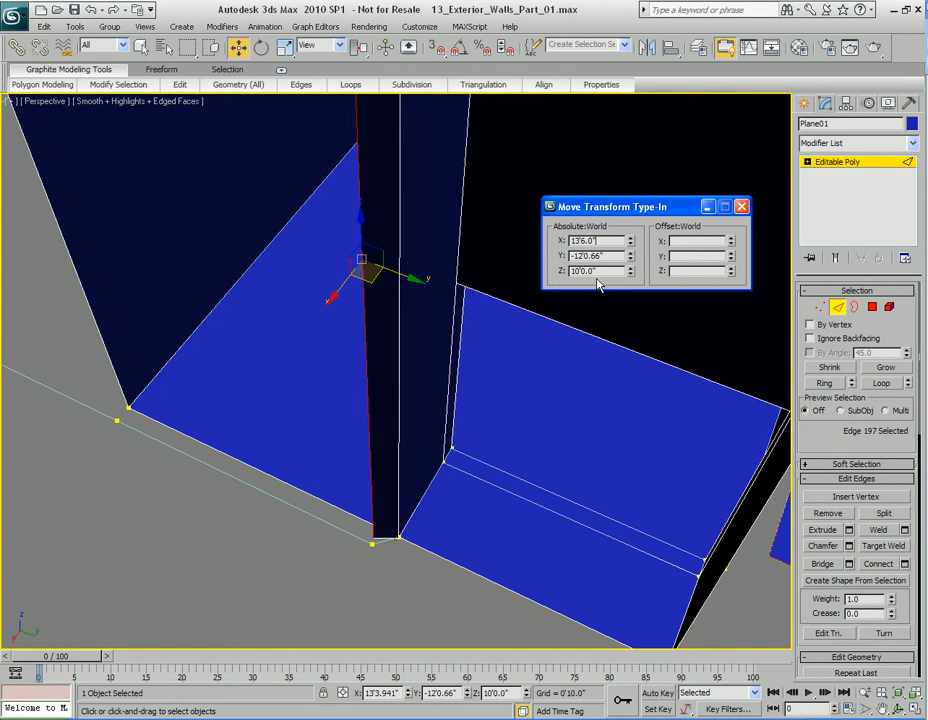
key(Return)
middle_drag(520, 367, 526, 354)
Step: Select the same first floor corner vertex again and copy its absolute Y position
key(q)
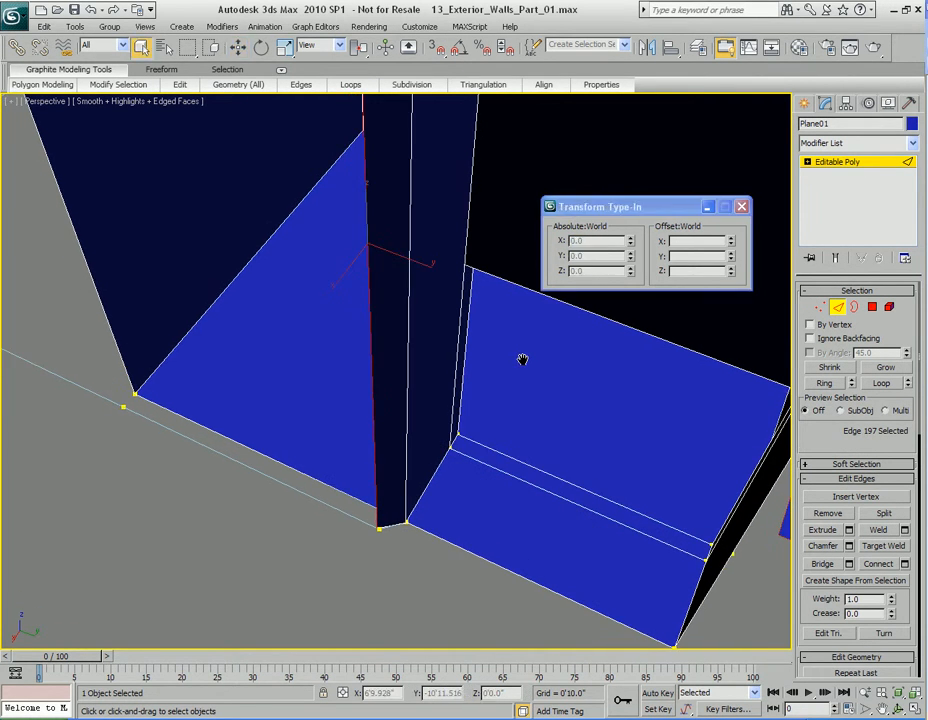
key(1)
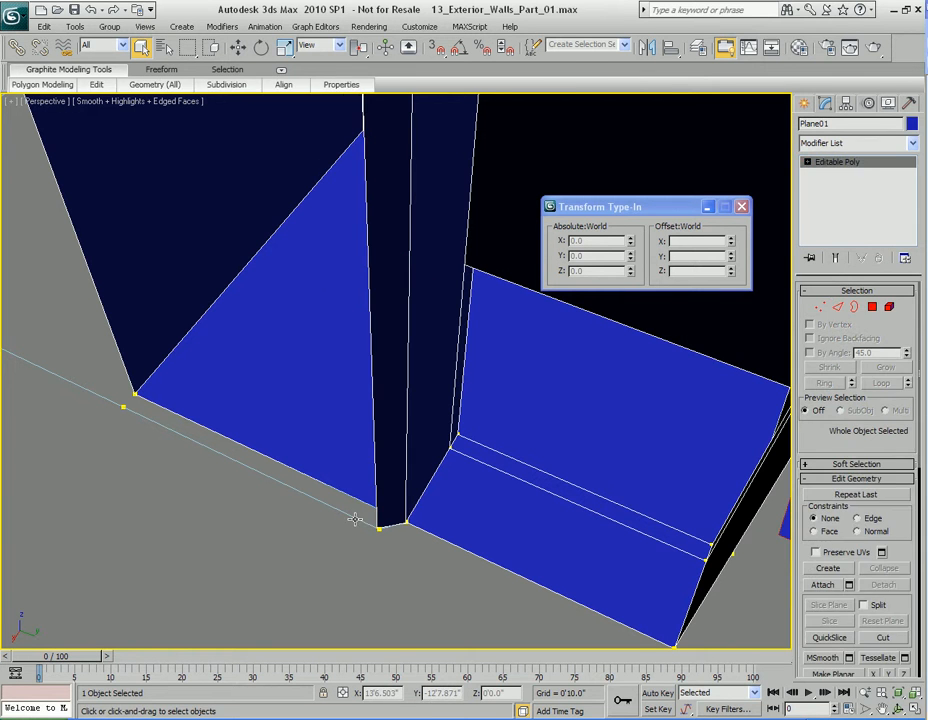
click(380, 530)
key(1)
click(380, 528)
key(w)
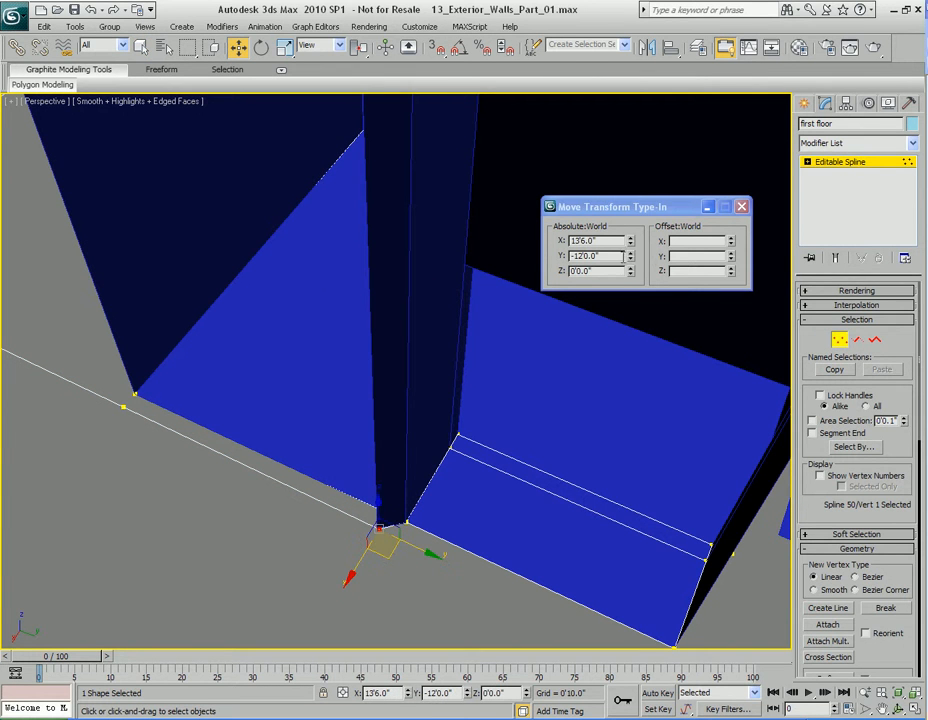
double_click(613, 257)
Step: Return to the Plane01 wall edge at that corner and set its absolute Y position to -12'
mouse_move(452, 447)
middle_down()
mouse_move(445, 460)
mouse_move(449, 446)
middle_up()
key(1)
key(q)
click(406, 389)
key(2)
click(381, 377)
key(w)
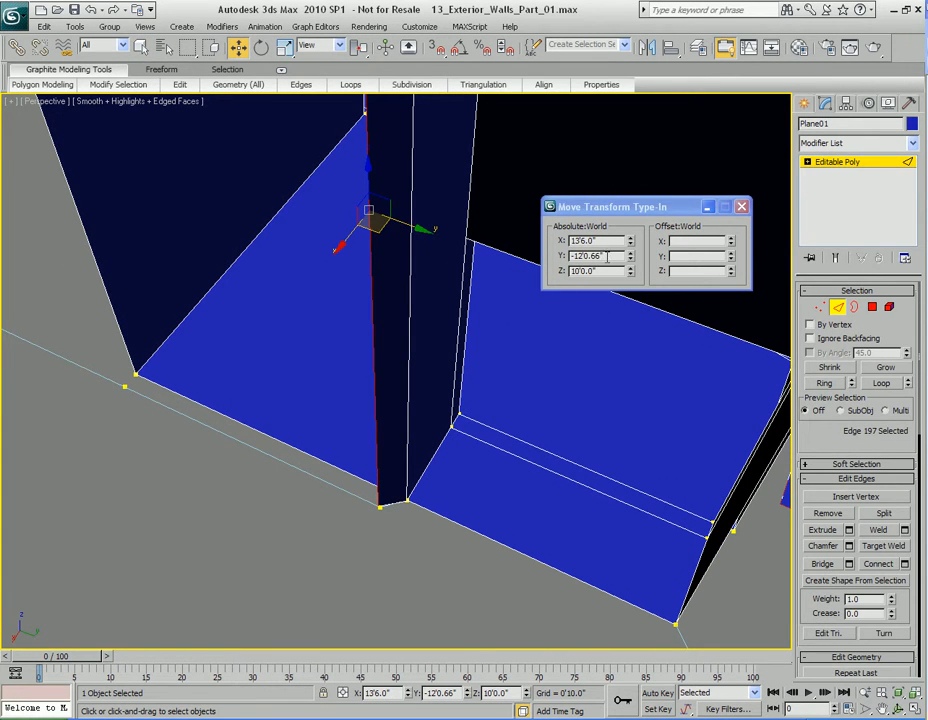
double_click(607, 256)
text(-12)
key(Return)
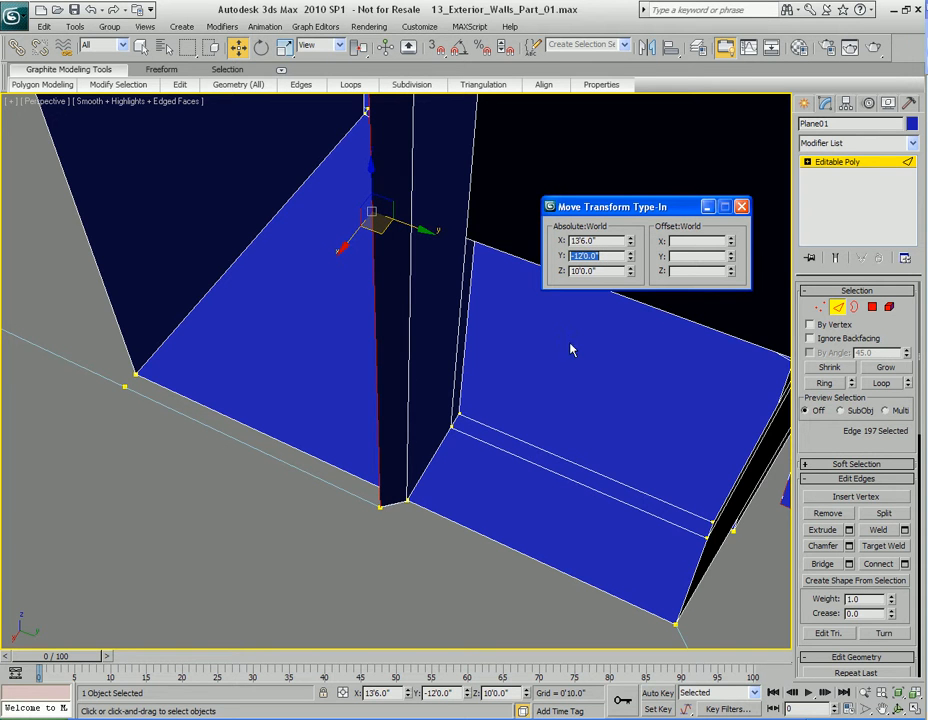
Step: Extend the wall from the aligned corner edge by cloning it along negative Y to about -19'5.3"
middle_drag(489, 384, 468, 404)
key(q)
key(w)
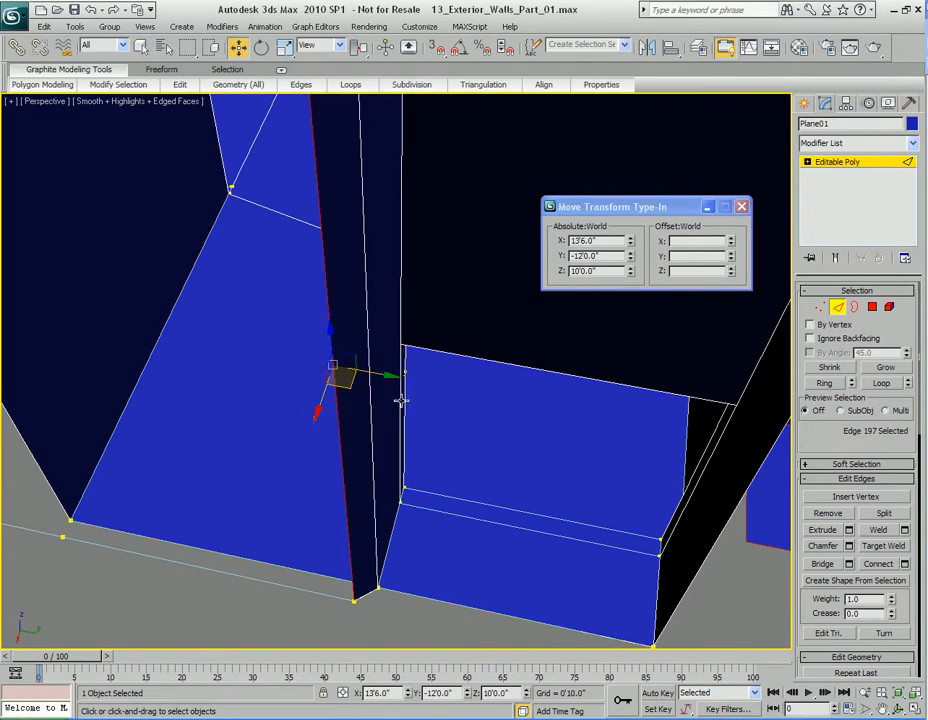
shift+drag(383, 379, 226, 361)
scroll(474, 439, down, 5)
middle_drag(474, 439, 563, 360)
middle_drag(438, 453, 483, 428)
scroll(483, 428, up, 4)
middle_drag(340, 418, 473, 444)
drag(587, 391, 420, 395)
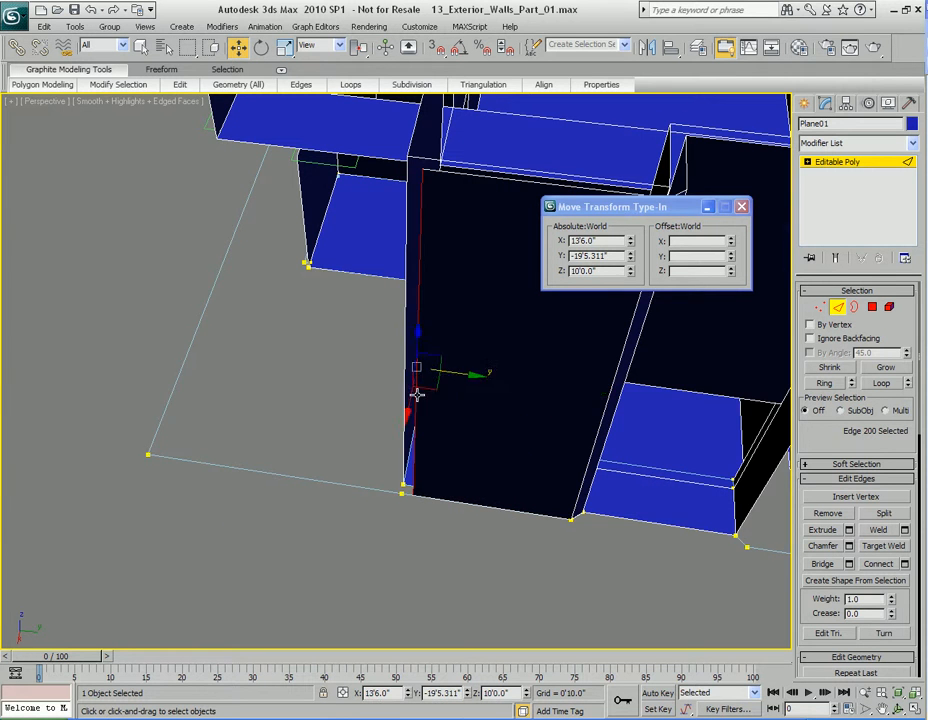
alt+middle_drag(420, 395, 468, 393)
alt+middle_drag(626, 367, 530, 385)
Step: Select the first floor spline vertex at the far end of the new wall section and copy its absolute Y position
key(q)
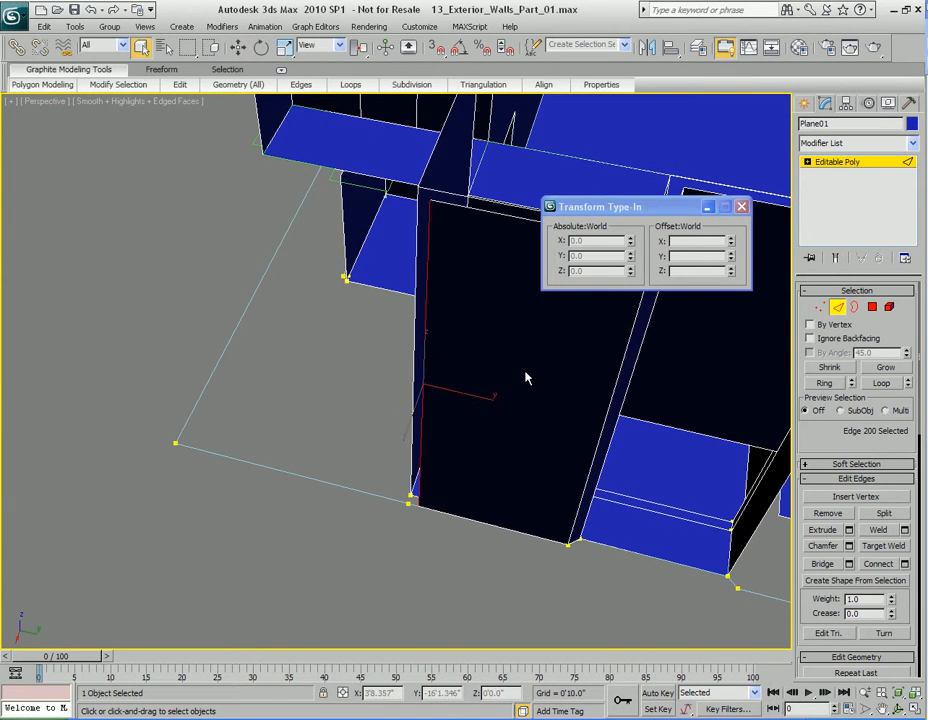
scroll(524, 505, up, 5)
key(w)
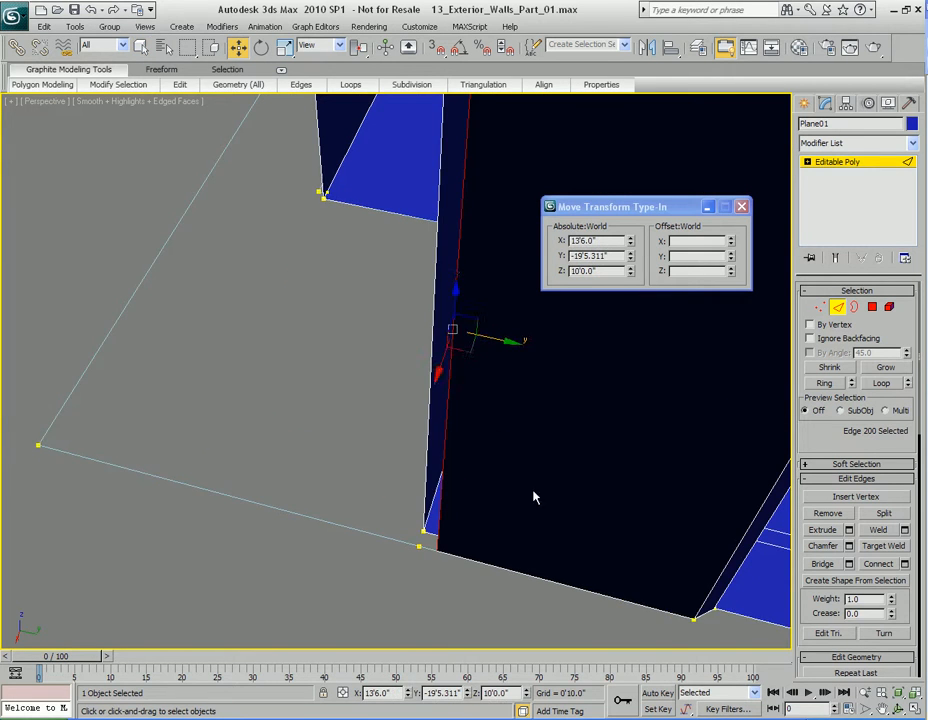
middle_drag(446, 537, 447, 437)
key(2)
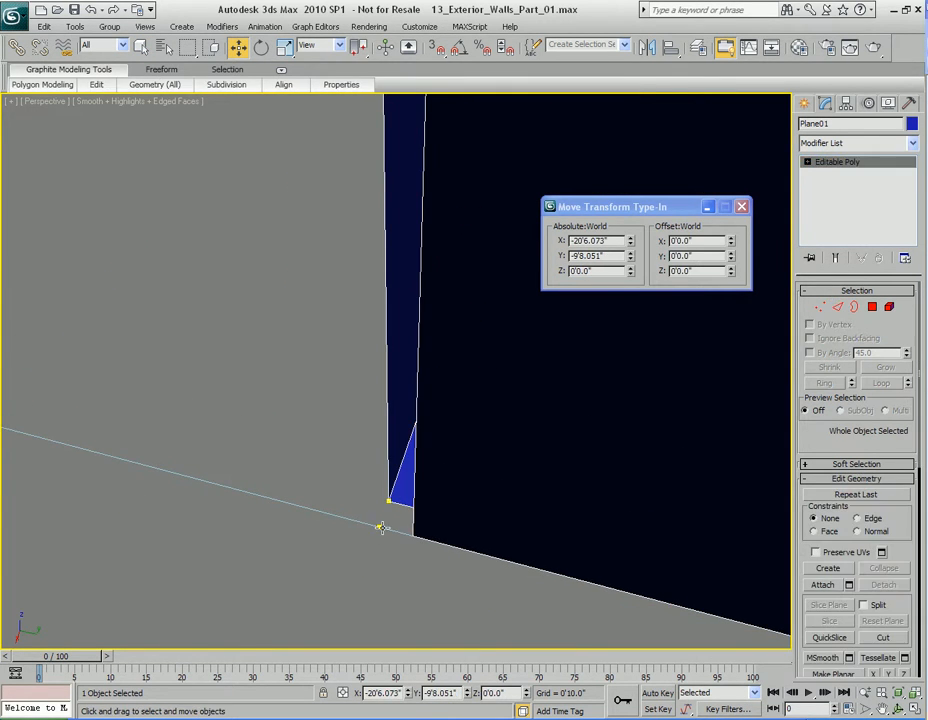
click(380, 527)
key(1)
click(380, 528)
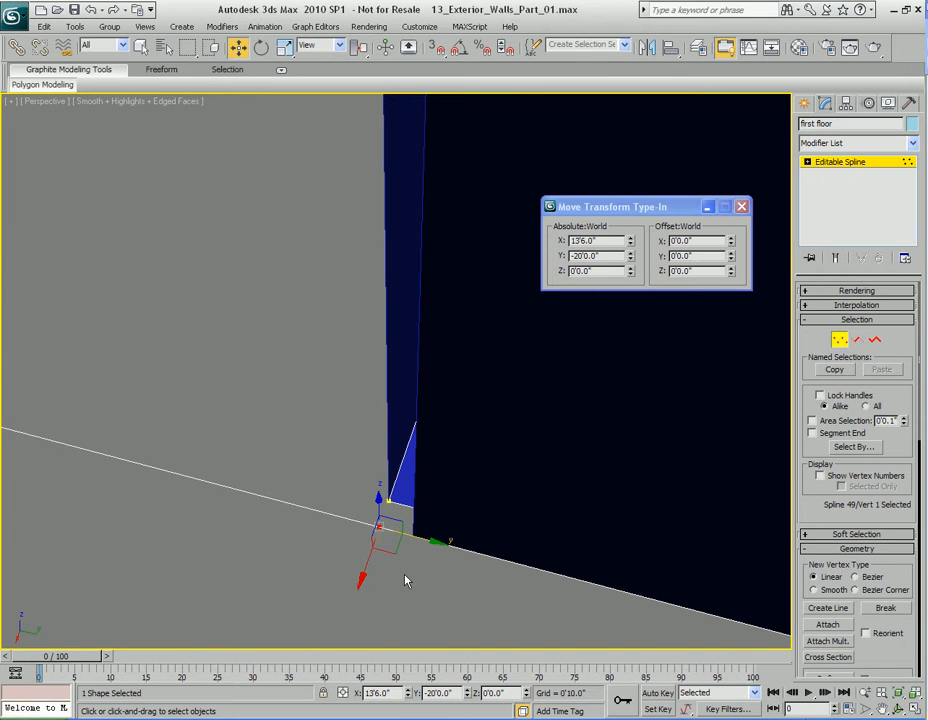
double_click(603, 258)
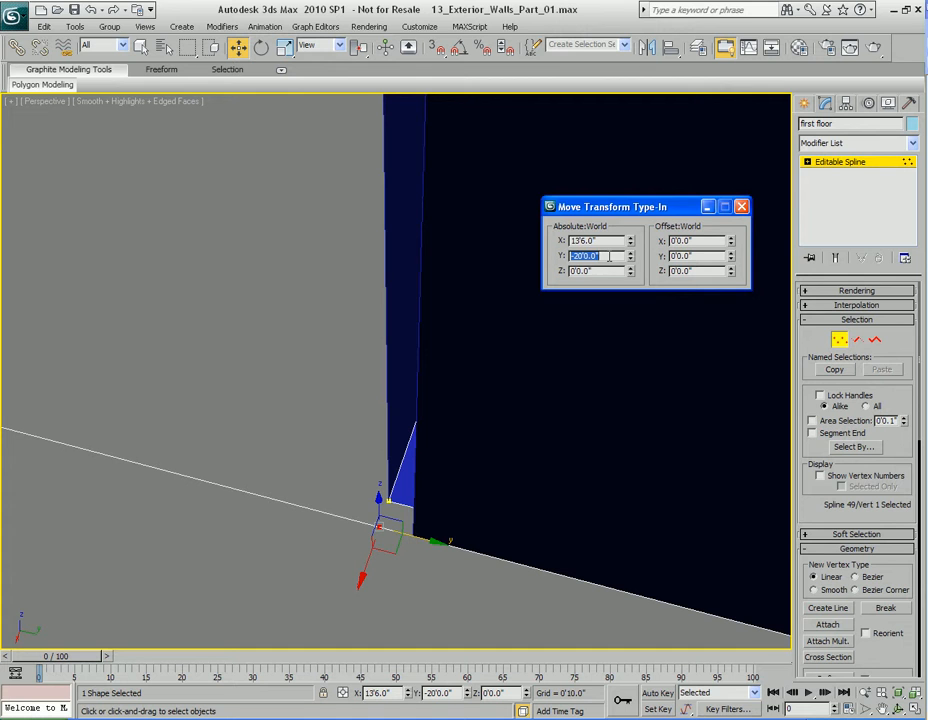
Step: Select the new wall section's end edge in Plane01 and set its absolute Y position to -20'
middle_drag(573, 362, 570, 365)
key(q)
key(1)
click(449, 393)
key(2)
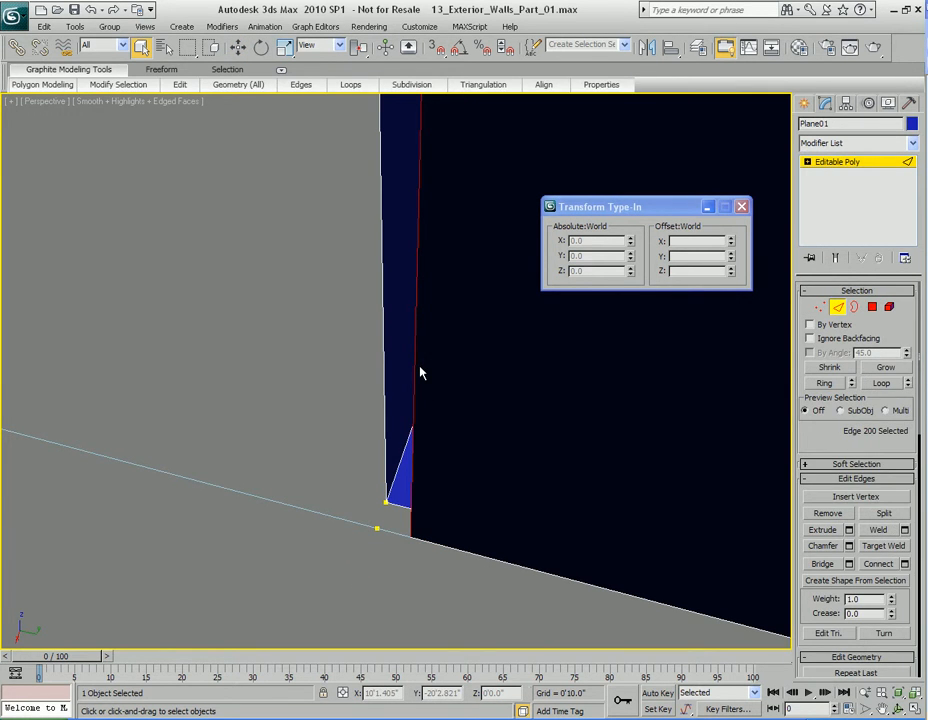
key(w)
scroll(465, 384, down, 2)
double_click(608, 256)
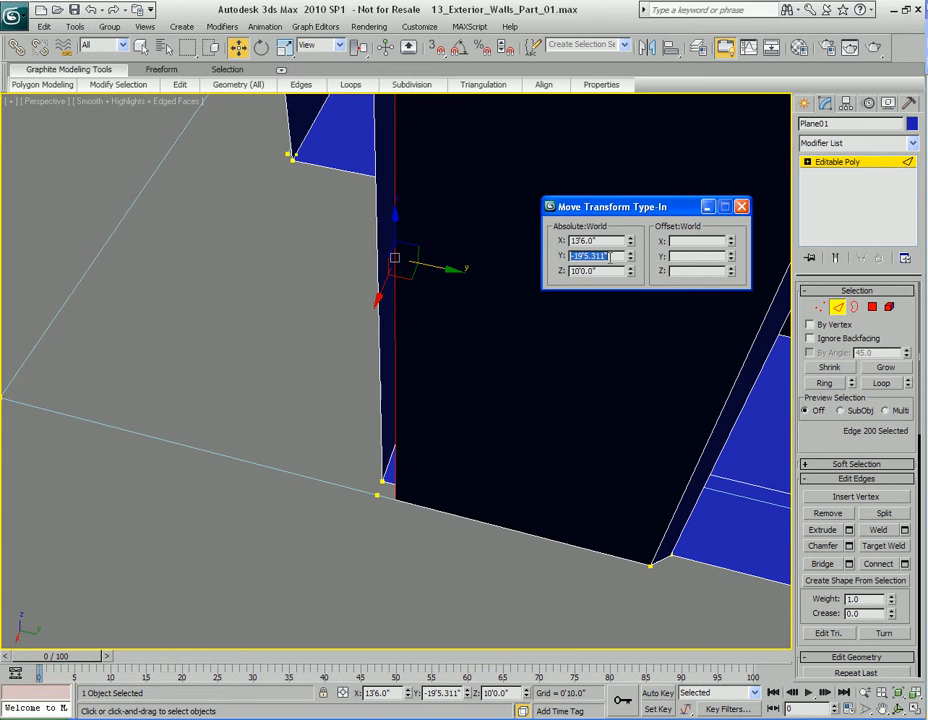
text(-20)
key(Return)
Step: Extend the wall further by cloning its end edge from Y -20' along negative Y, following the first floor outline
alt+middle_drag(395, 396, 403, 420)
alt+middle_drag(464, 335, 201, 339)
drag(201, 339, 201, 339)
middle_drag(150, 393, 229, 403)
scroll(229, 403, down, 3)
alt+middle_drag(311, 410, 366, 397)
drag(463, 338, 325, 353)
Step: Select the vertical wall edge at Y -4'6" across the recess and clone it along positive Y to about -2'9.8"
key(q)
middle_drag(675, 391, 442, 391)
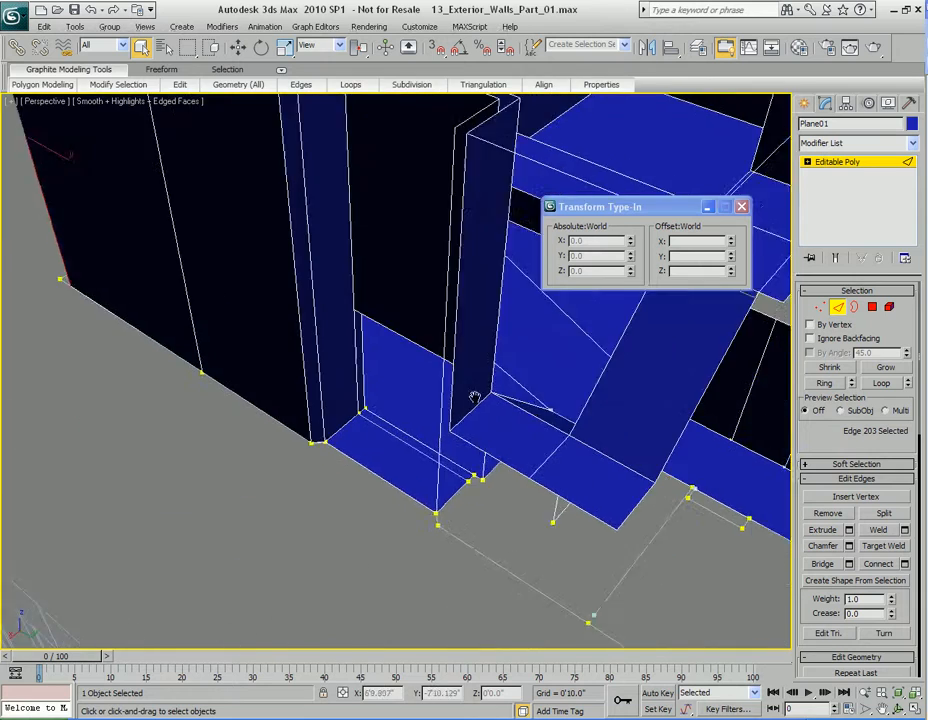
alt+middle_drag(507, 412, 427, 369)
middle_drag(523, 375, 466, 379)
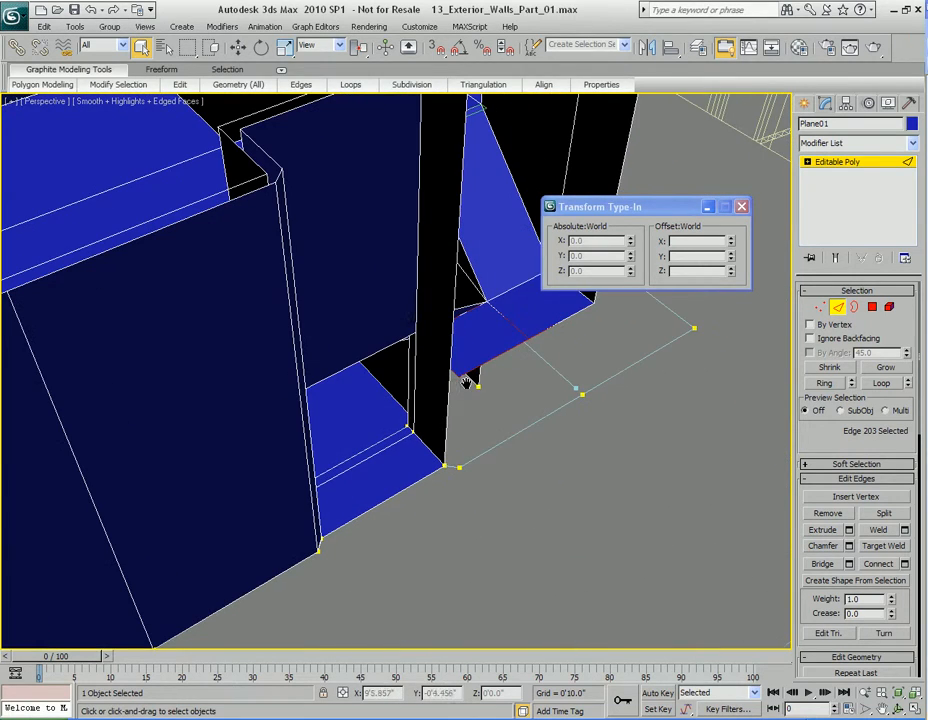
click(450, 378)
alt+middle_drag(521, 392, 507, 402)
key(w)
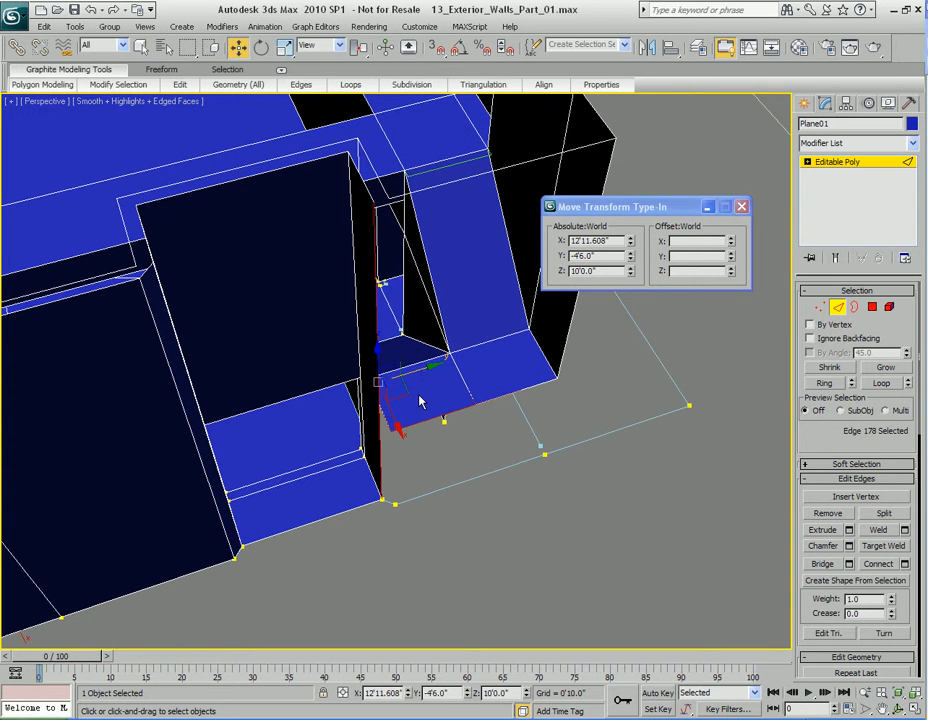
shift+drag(410, 375, 446, 380)
Step: Select the first floor spline segment in front of the newly cloned edge and copy its absolute X position
middle_drag(470, 461, 378, 410)
key(q)
scroll(441, 444, up, 3)
scroll(414, 402, down, 3)
click(247, 417)
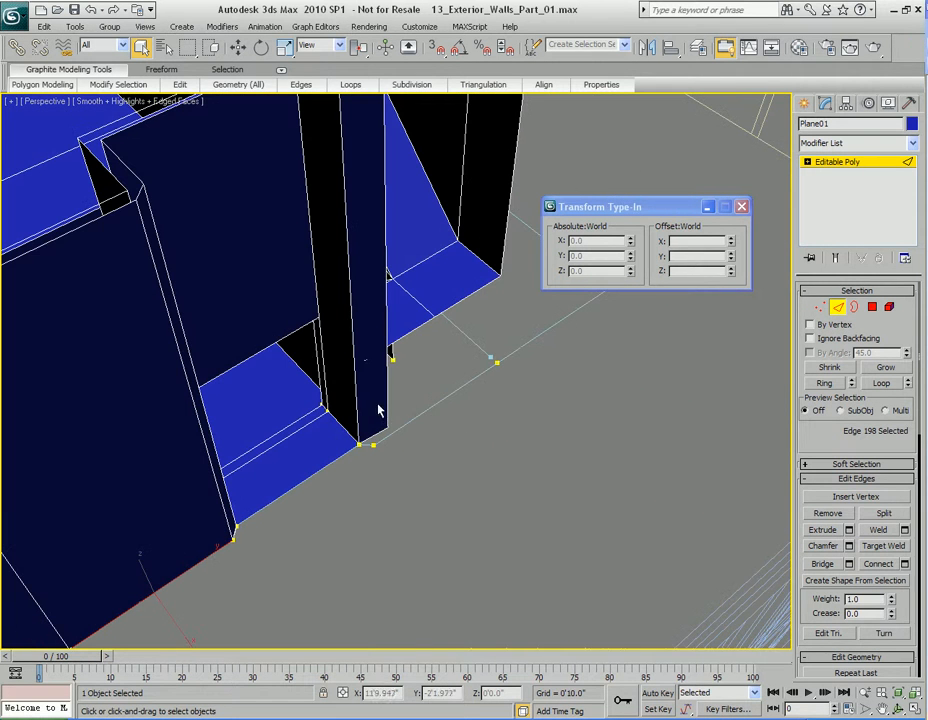
key(2)
click(485, 376)
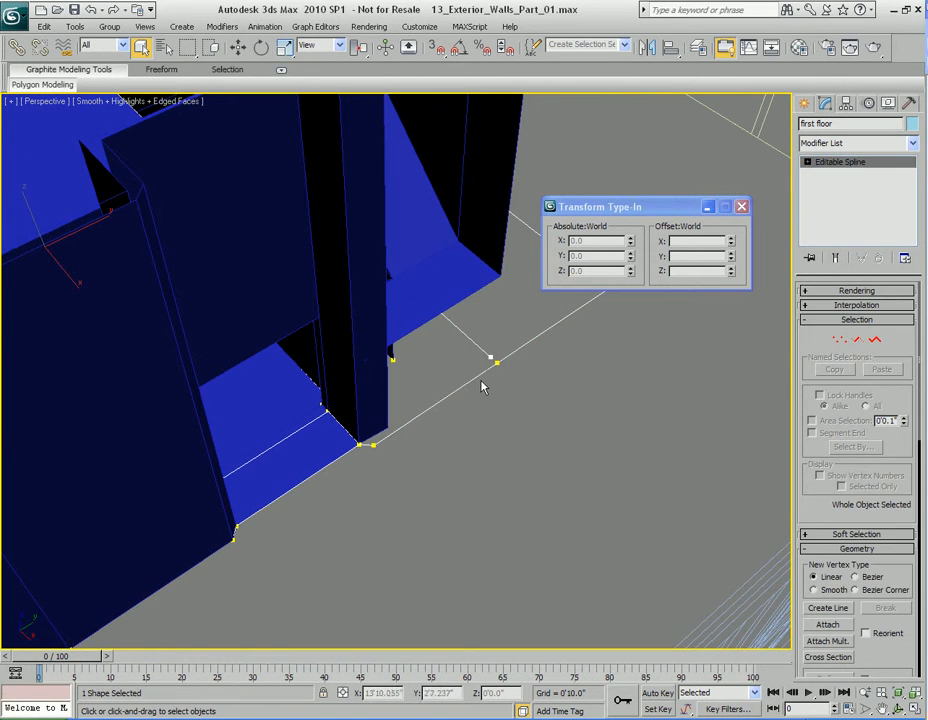
key(2)
click(476, 396)
key(w)
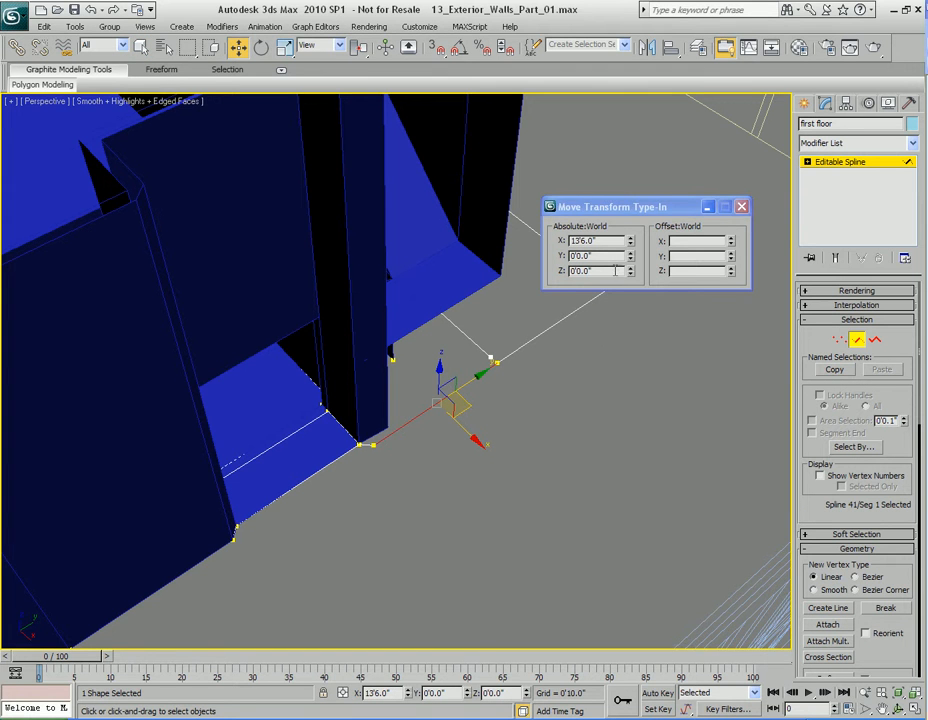
click(611, 241)
Step: Select the newly cloned vertical edge at Y -2'9.8" in Plane01 and set its absolute X position to 13'6.0"
key(q)
middle_drag(508, 451, 503, 476)
key(2)
click(414, 441)
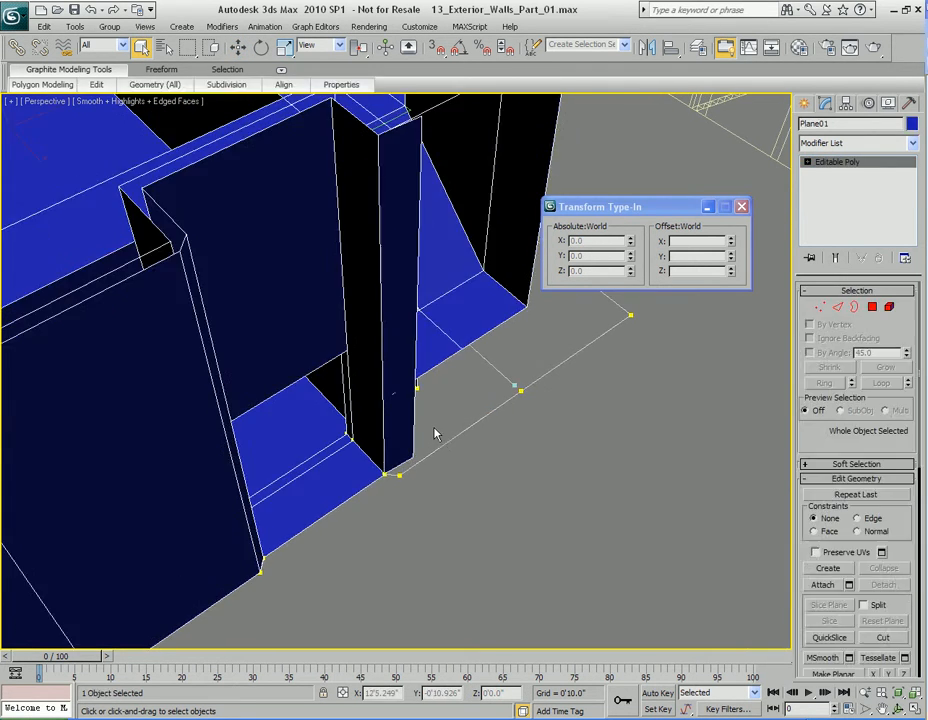
key(2)
click(417, 421)
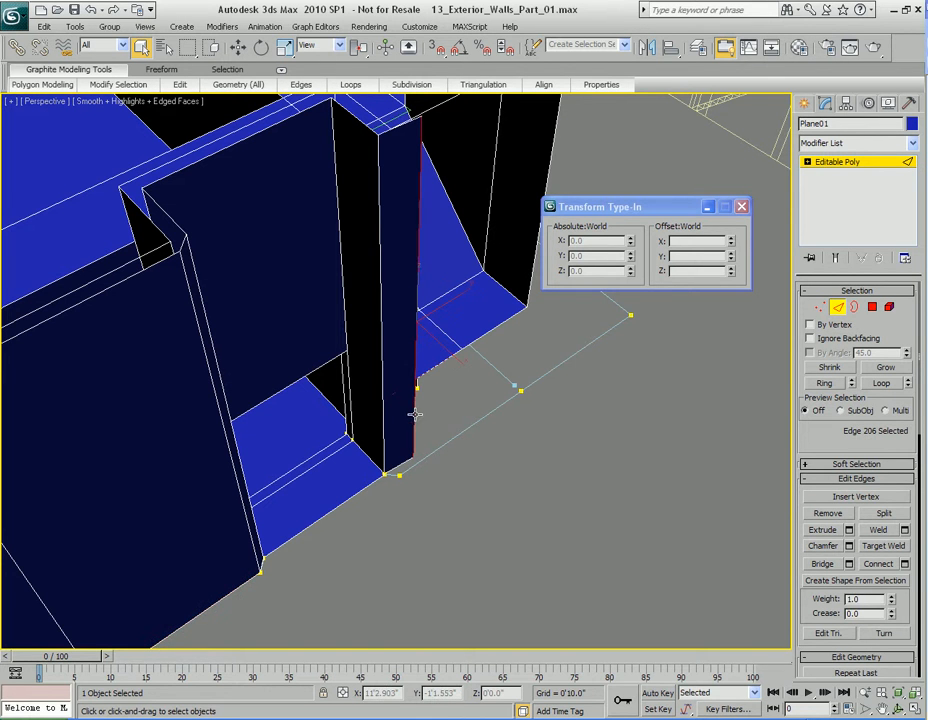
key(w)
middle_drag(459, 444, 408, 446)
double_click(608, 242)
text(13'6.0")
key(Return)
Step: Extend the wall along the first floor outline by cloning the aligned edge about 5'11" along positive Y
alt+middle_drag(464, 548, 482, 459)
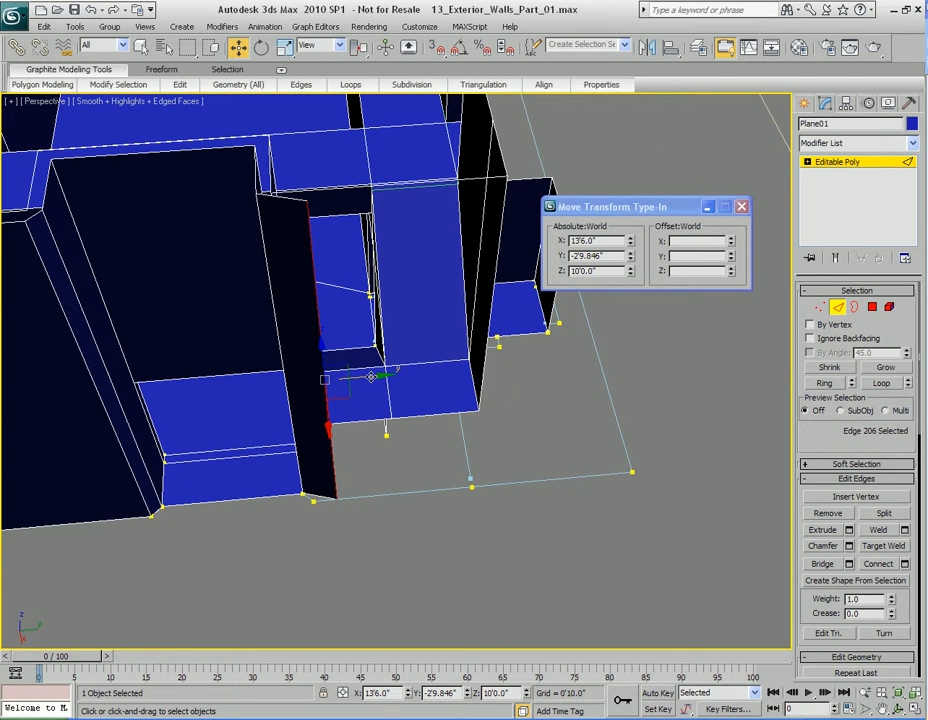
shift+drag(370, 376, 513, 375)
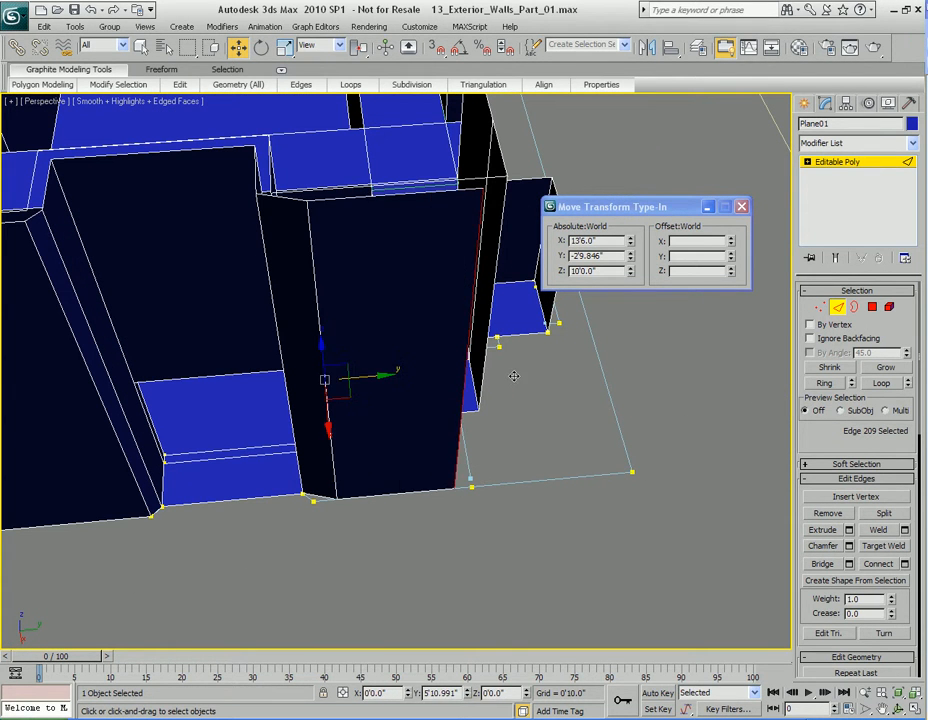
Step: Select the first floor vertex just past the newly cloned wall edge on the X 13'6" side and copy its absolute Y position
scroll(526, 440, up, 6)
key(q)
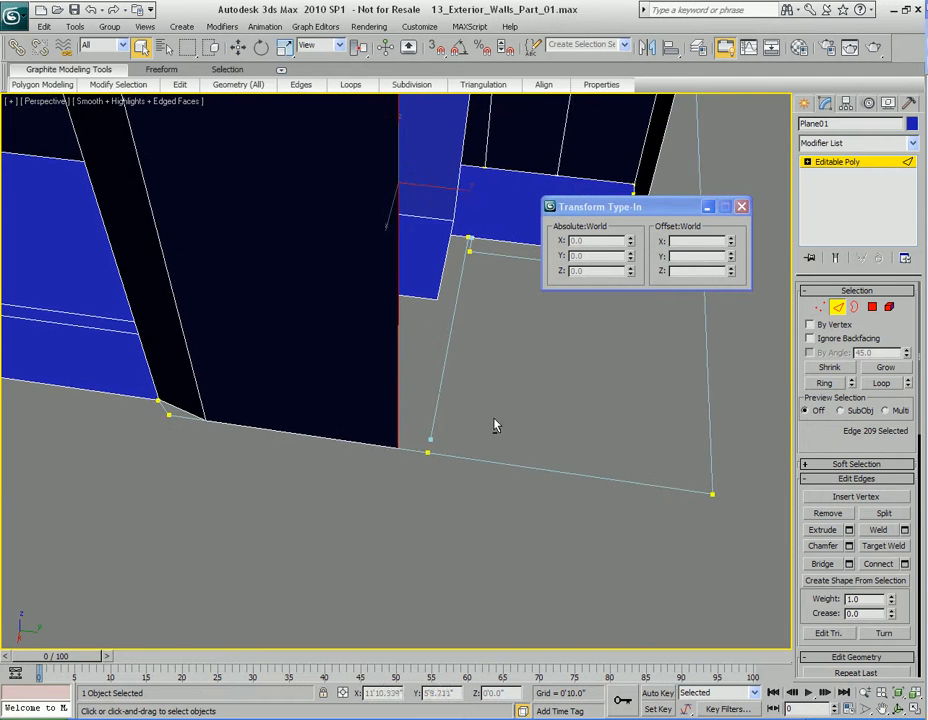
key(2)
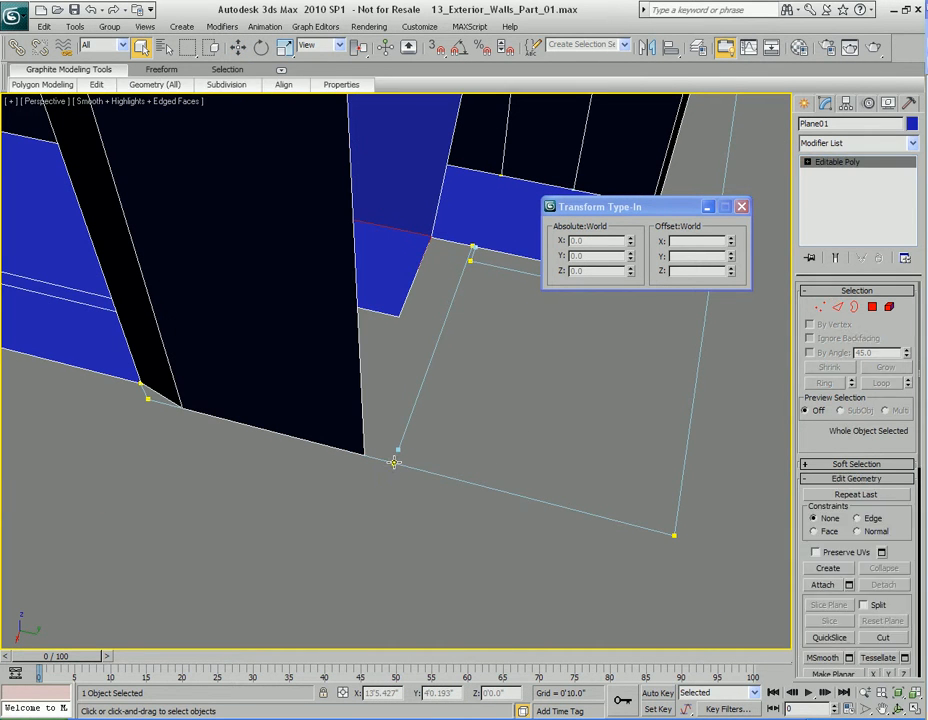
click(395, 470)
key(1)
key(w)
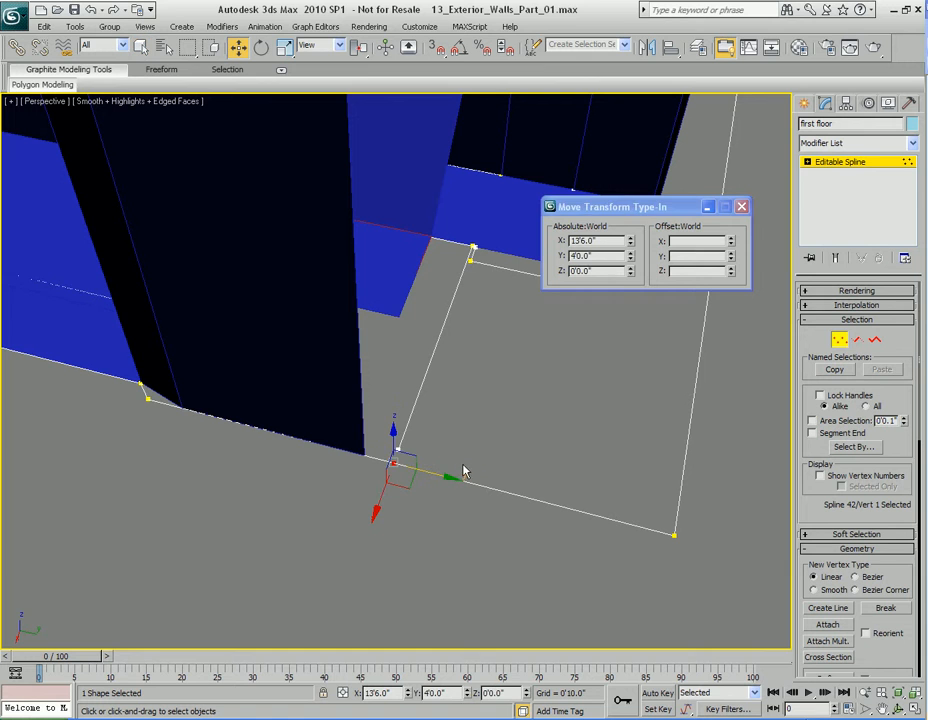
double_click(604, 256)
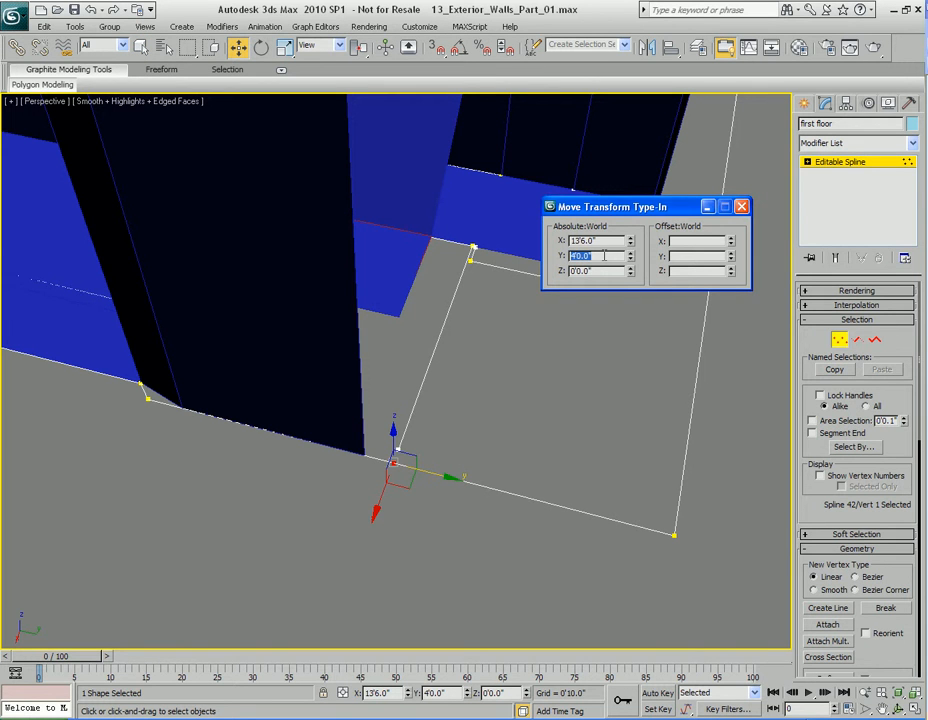
middle_drag(510, 396, 509, 404)
key(1)
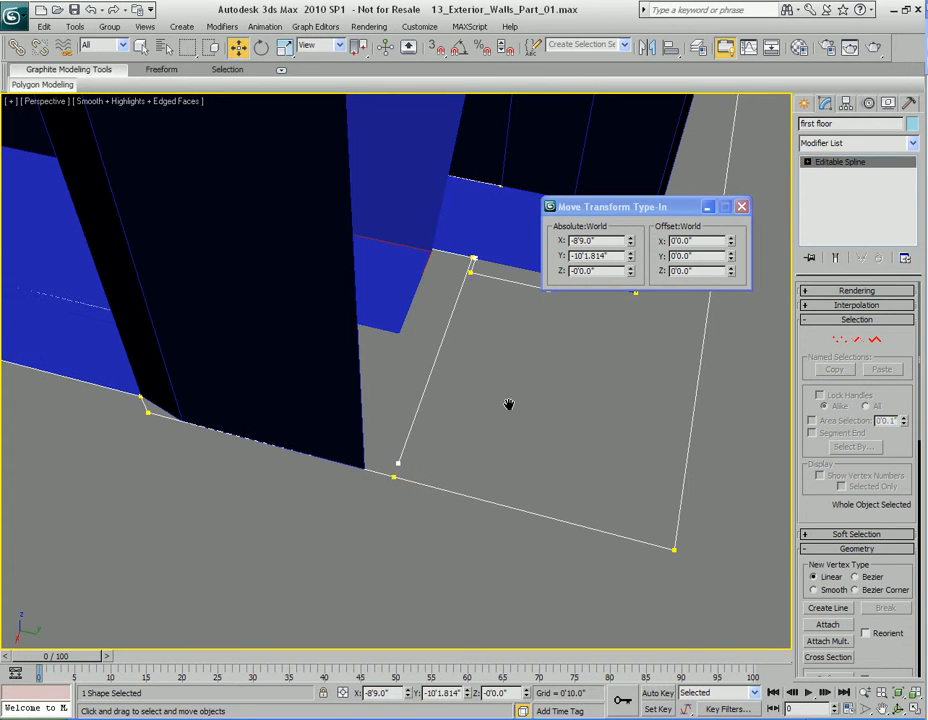
Step: Select the end edge of the X 13'6" wall in Plane01 and set its absolute Y position to 4'0.0"
click(332, 386)
key(2)
click(364, 393)
double_click(613, 256)
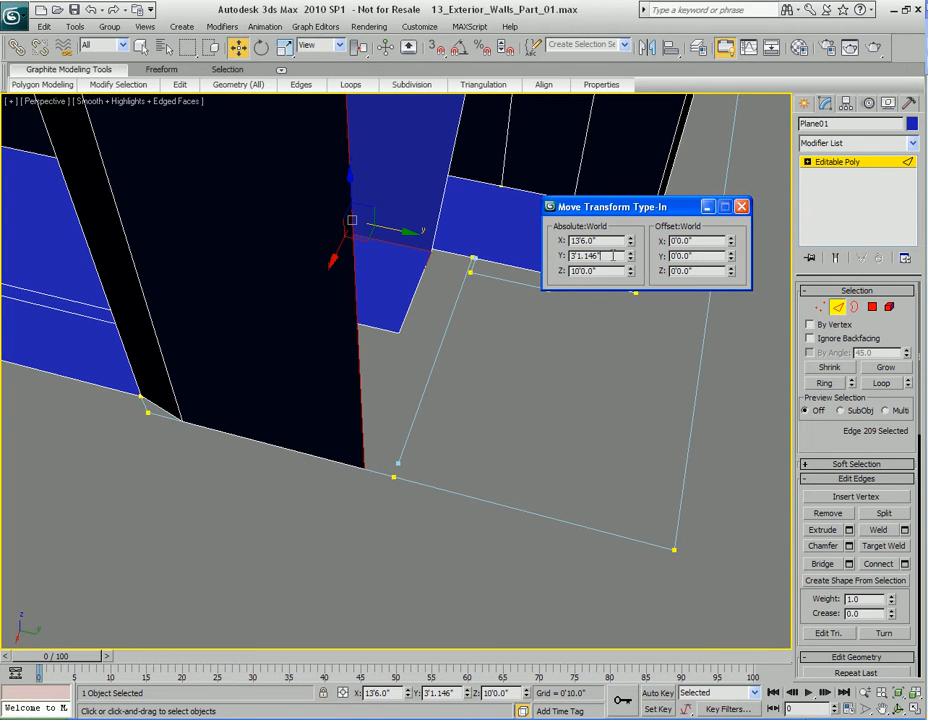
key(Return)
Step: Clone the aligned edge about 6'11.7" along positive Y to extend the wall toward the outer corner
middle_drag(517, 368, 453, 399)
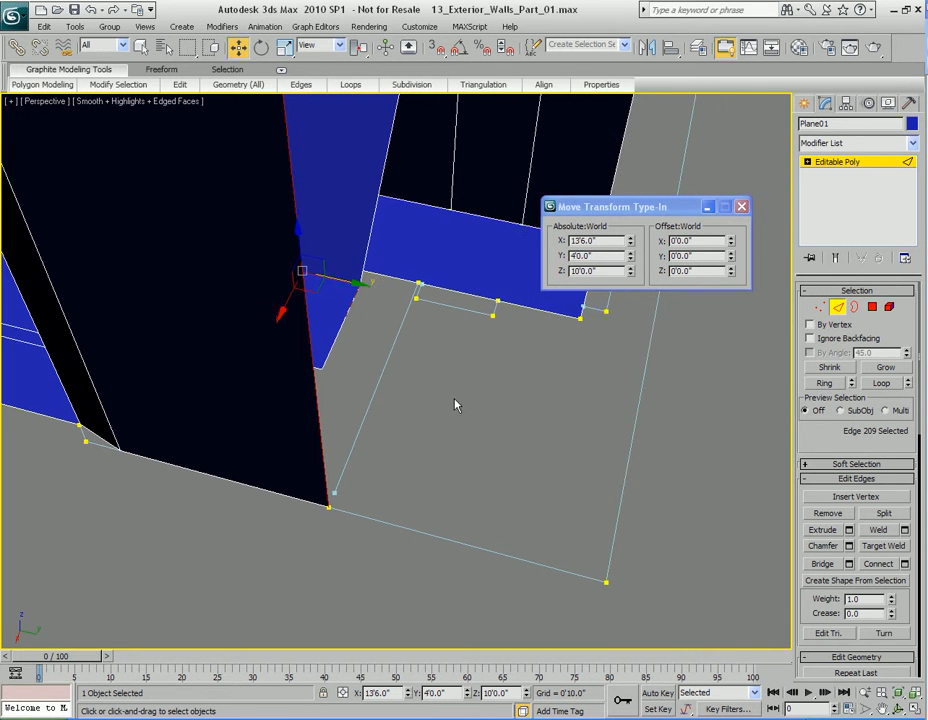
shift+drag(351, 285, 673, 361)
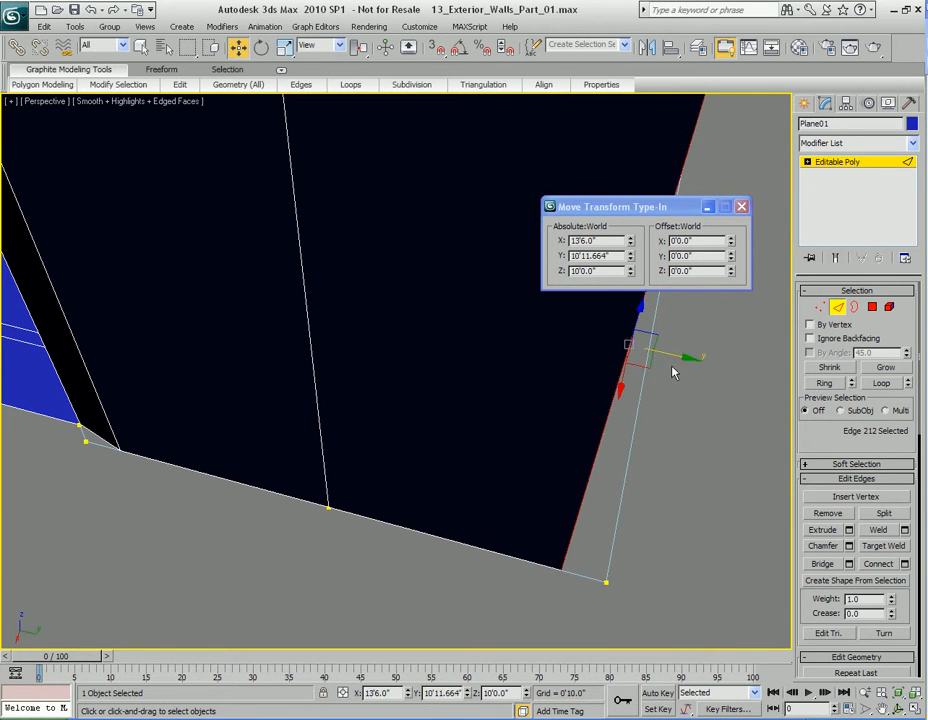
key(q)
Step: Select the first floor vertex at the recess corner beside the angled wall strip and copy its absolute Y position
alt+middle_drag(557, 432, 433, 410)
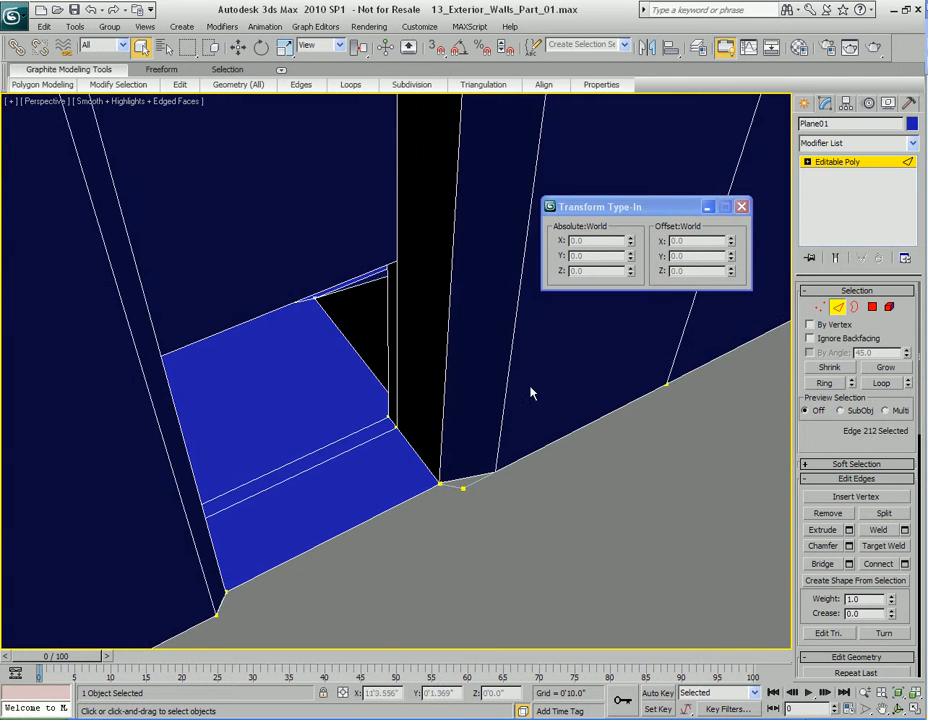
scroll(530, 405, up, 3)
mouse_move(536, 398)
alt+middle_down()
mouse_move(518, 403)
mouse_move(538, 403)
mouse_move(522, 387)
alt+middle_up()
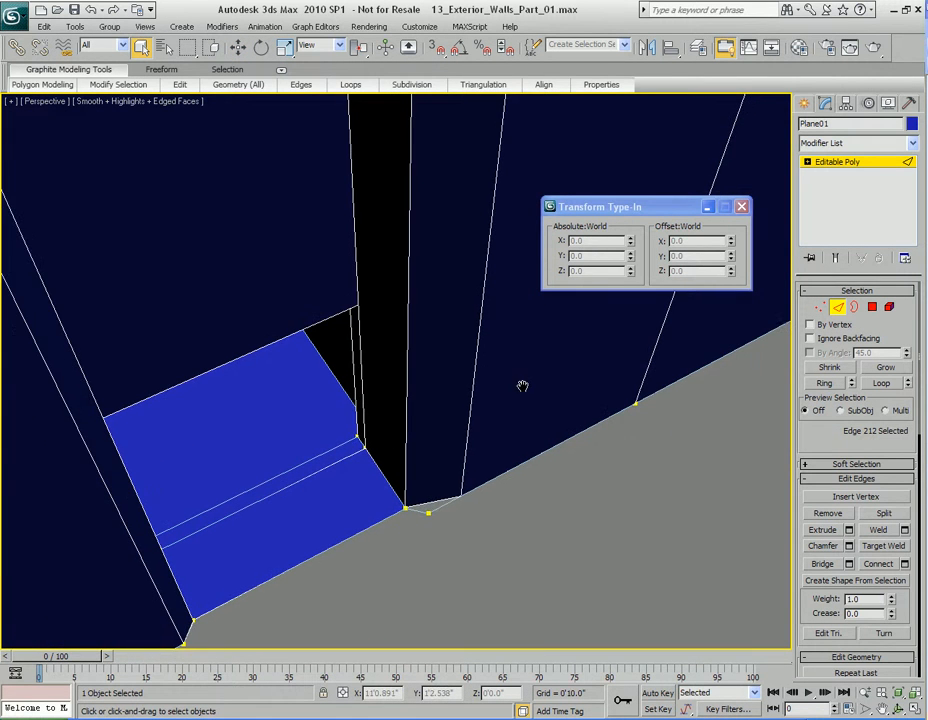
alt+middle_drag(453, 478, 433, 458)
key(2)
click(402, 516)
key(1)
click(402, 515)
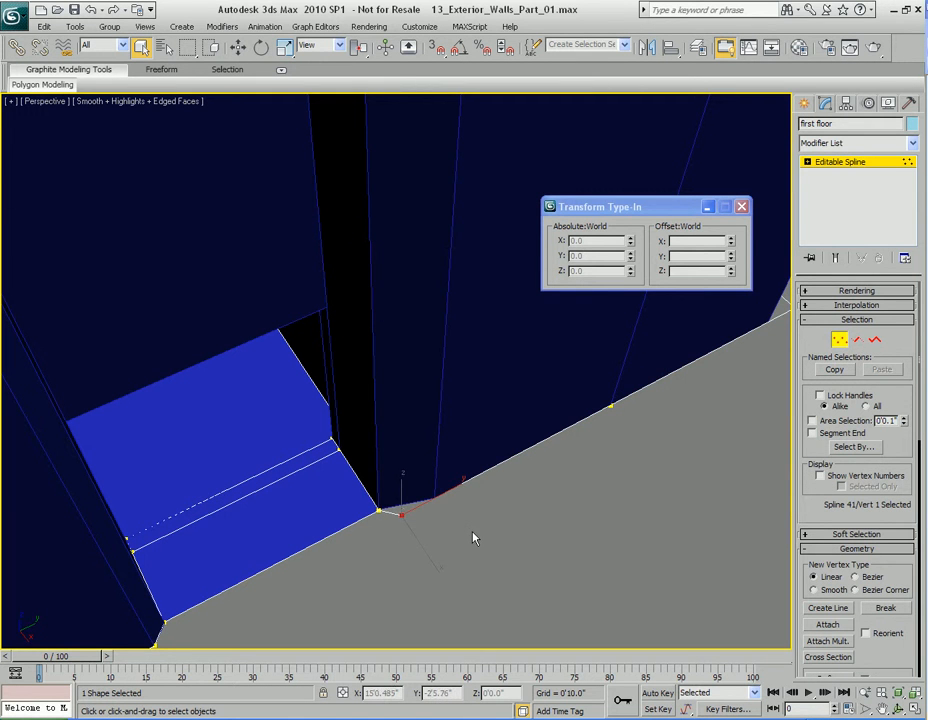
key(w)
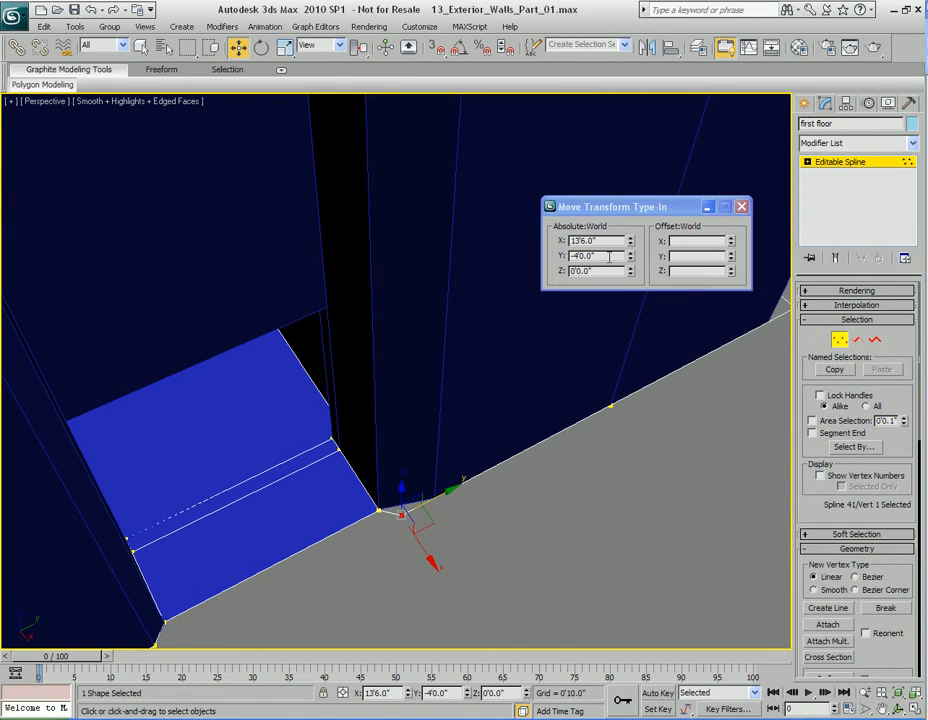
double_click(609, 256)
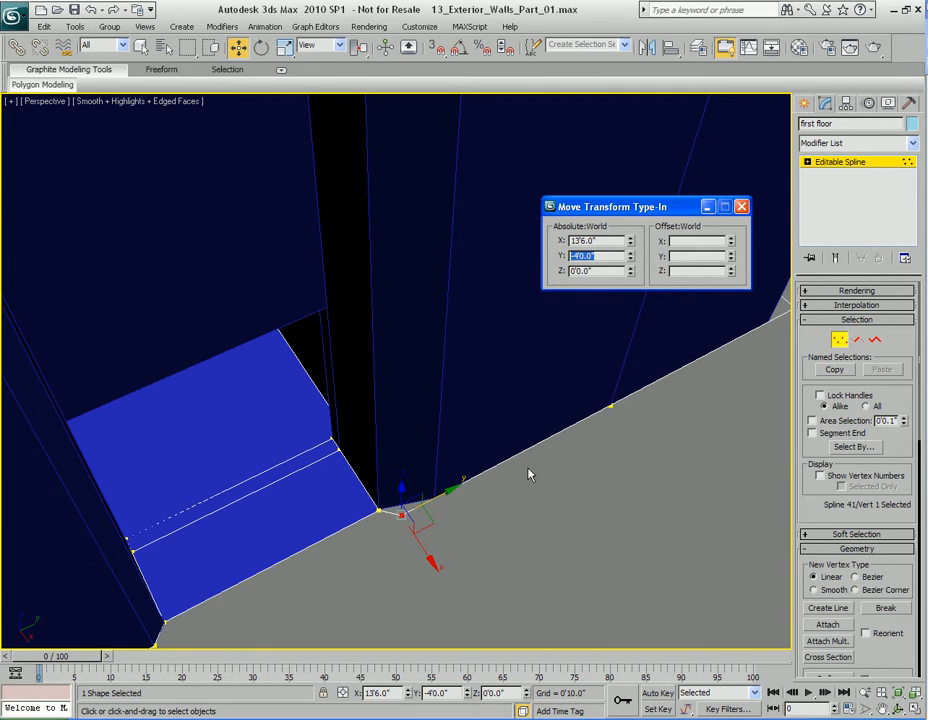
middle_drag(530, 475, 529, 483)
key(1)
Step: Select the Plane01 vertical edge beside the recess corner and set its absolute Y position to -4'0.0"
click(472, 450)
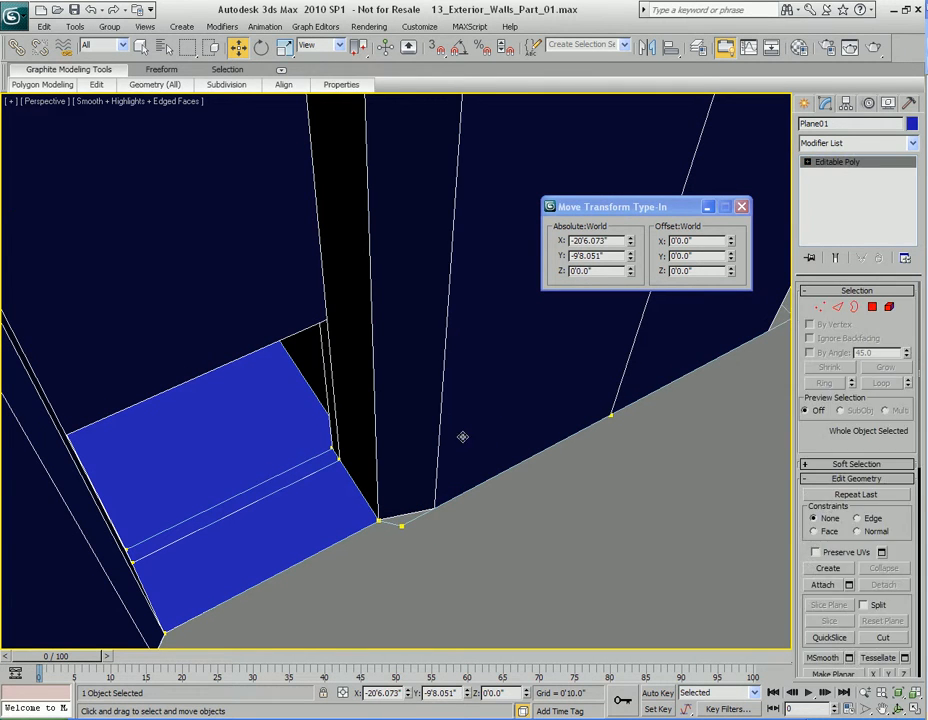
key(2)
click(440, 389)
double_click(601, 256)
text(-40)
key(Return)
middle_drag(516, 360, 388, 424)
Step: Select the long first floor segment along the positive Y side of the house and copy its absolute Y position
scroll(491, 449, down, 3)
key(q)
key(2)
alt+middle_drag(465, 458, 483, 422)
click(484, 398)
key(2)
click(483, 401)
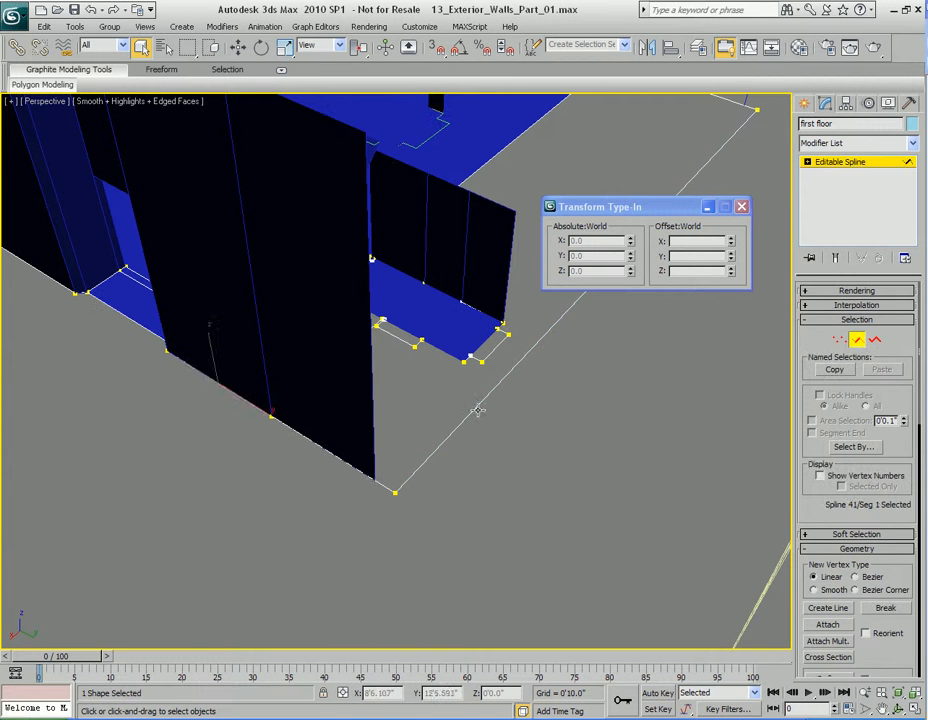
key(w)
middle_drag(486, 476, 437, 507)
middle_drag(606, 306, 550, 354)
middle_drag(431, 438, 484, 370)
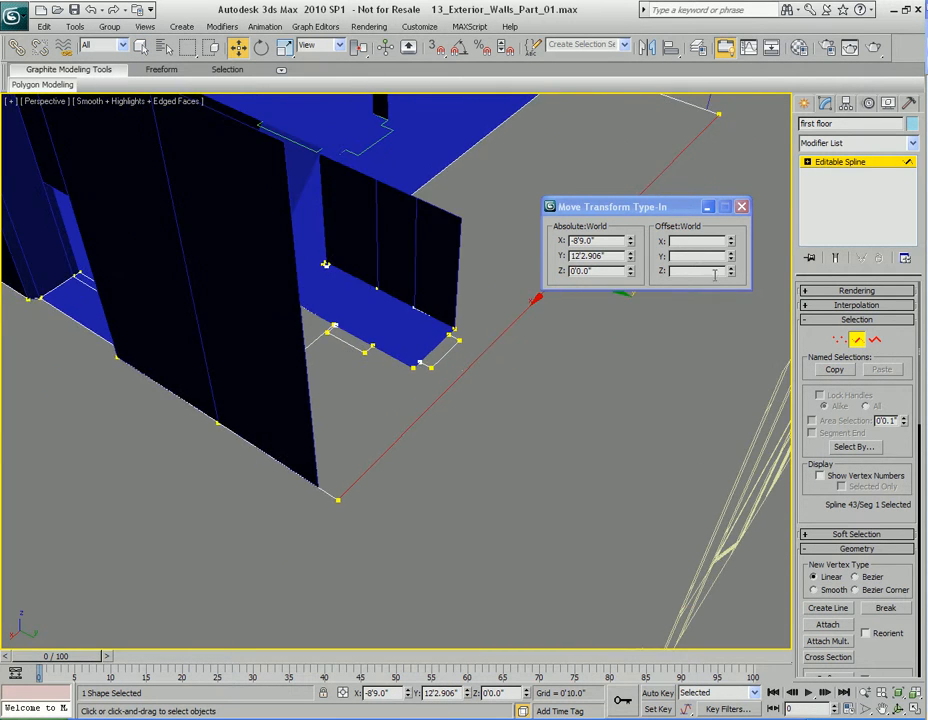
double_click(612, 256)
key(ctrl+c)
middle_drag(366, 514, 406, 496)
key(2)
Step: Select the end edge of the X 13'6" wall in Plane01 and set its absolute Y position to 12'2.906"
alt+middle_drag(532, 439, 478, 472)
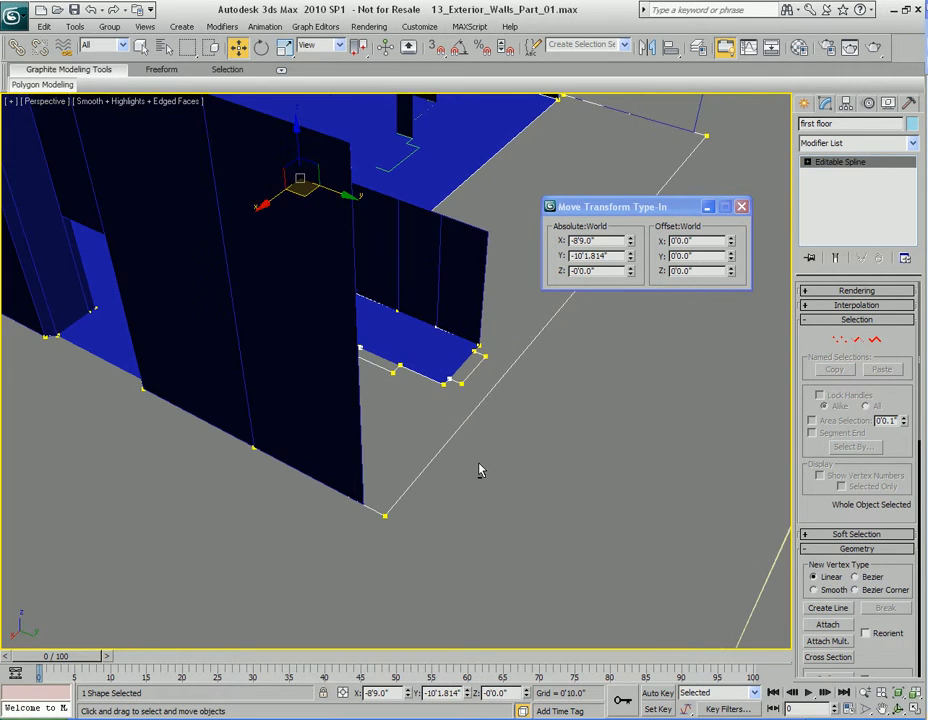
key(q)
click(296, 351)
click(363, 406)
click(329, 393)
key(2)
click(359, 403)
key(w)
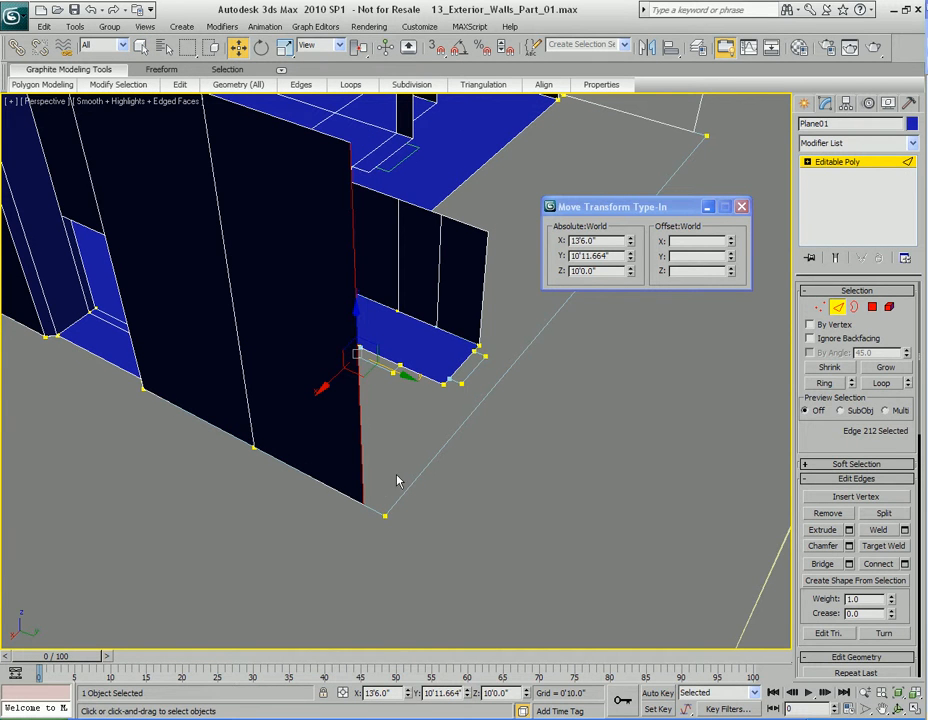
double_click(615, 258)
key(ctrl+v)
key(Return)
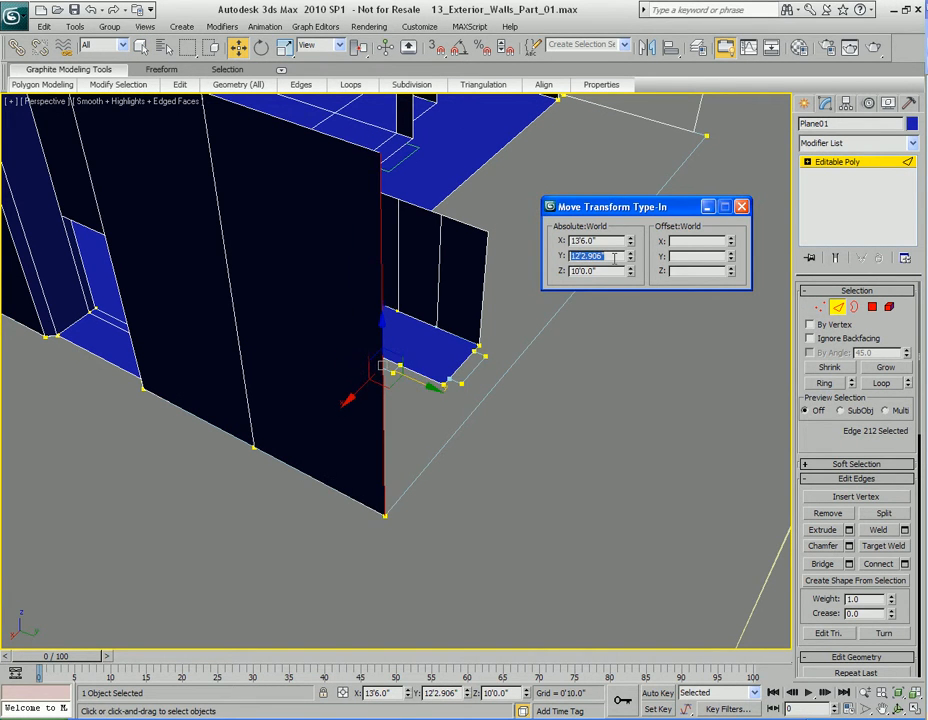
Step: Select the positive Y end edge of the X -31'0" wall and set its absolute Y position to 12'2.906"
middle_drag(590, 371, 321, 327)
middle_drag(415, 415, 434, 445)
click(411, 367)
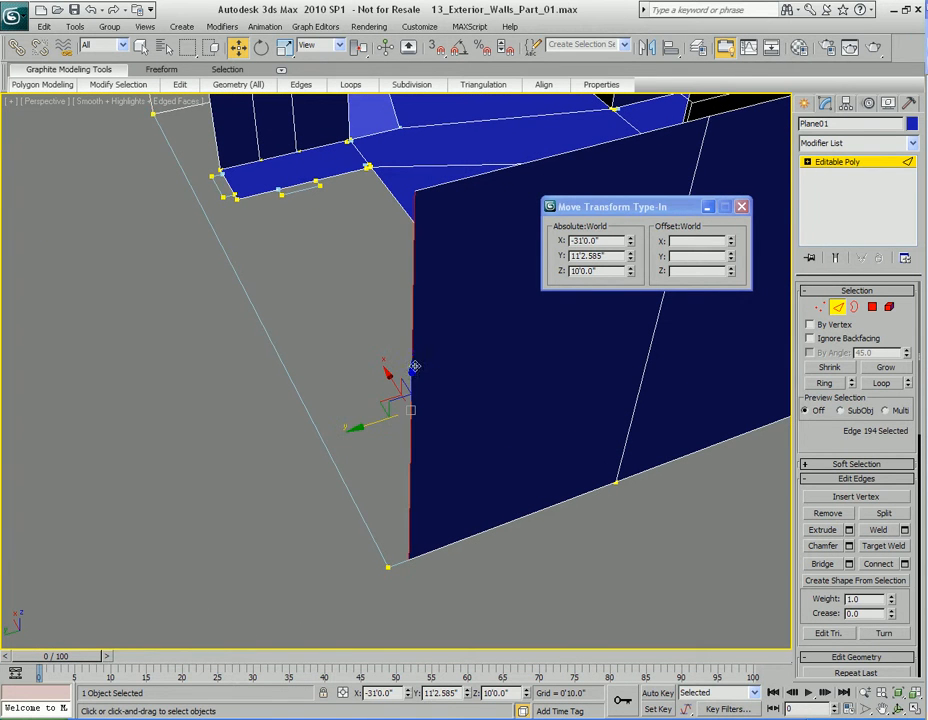
double_click(615, 256)
key(ctrl+v)
key(Return)
Step: Clone the corner edge at X 13'6" along negative X to form most of the wall on the positive Y side
alt+middle_drag(272, 325, 447, 337)
key(q)
alt+middle_drag(369, 404, 433, 369)
click(305, 386)
alt+middle_drag(305, 386, 146, 482)
key(w)
shift+drag(119, 484, 625, 352)
middle_drag(625, 352, 429, 385)
Step: Target weld the cloned edge to the corner edge at X -31'0" to close the positive Y wall
key(q)
right_click(253, 272)
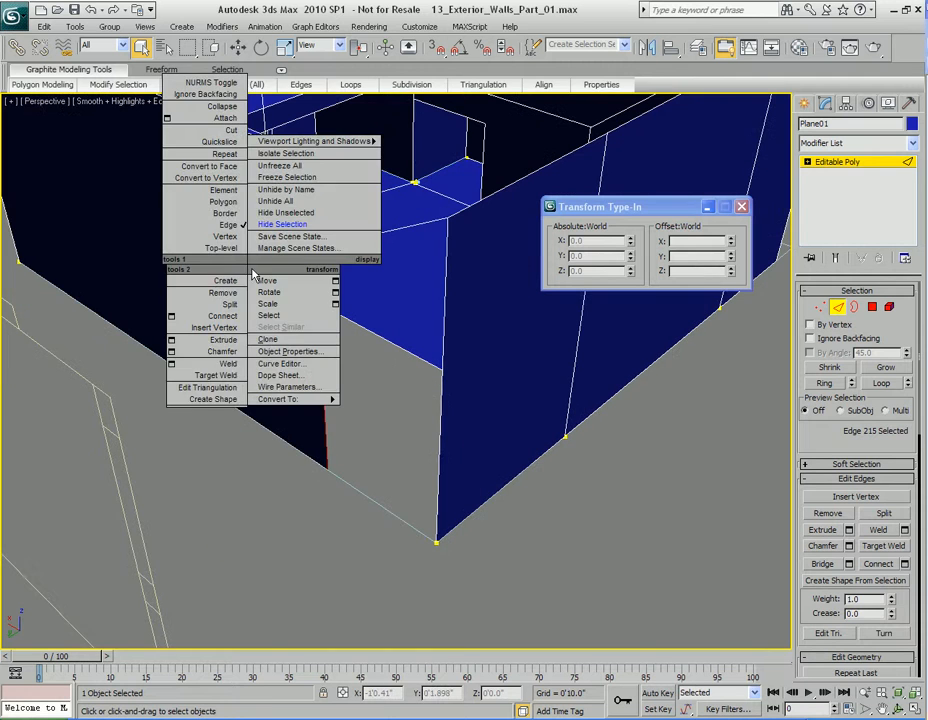
click(215, 375)
click(334, 379)
click(442, 404)
scroll(491, 350, down, 8)
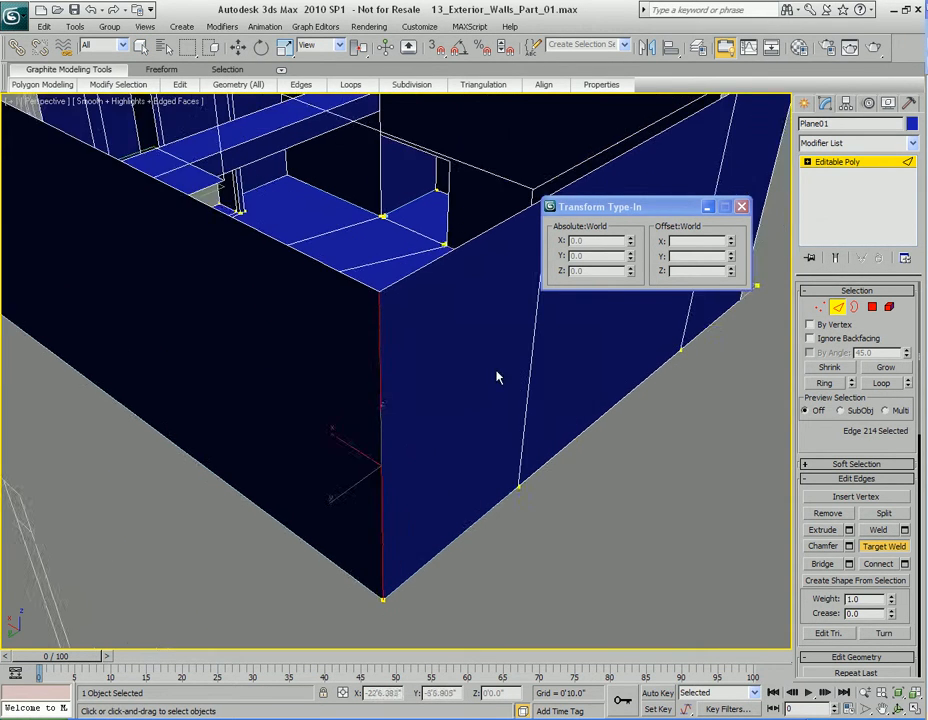
Step: Select the long first floor segment along the negative Y side of the house and copy its absolute Y position
alt+middle_drag(587, 376, 409, 383)
alt+middle_drag(352, 380, 455, 375)
scroll(472, 370, up, 5)
key(2)
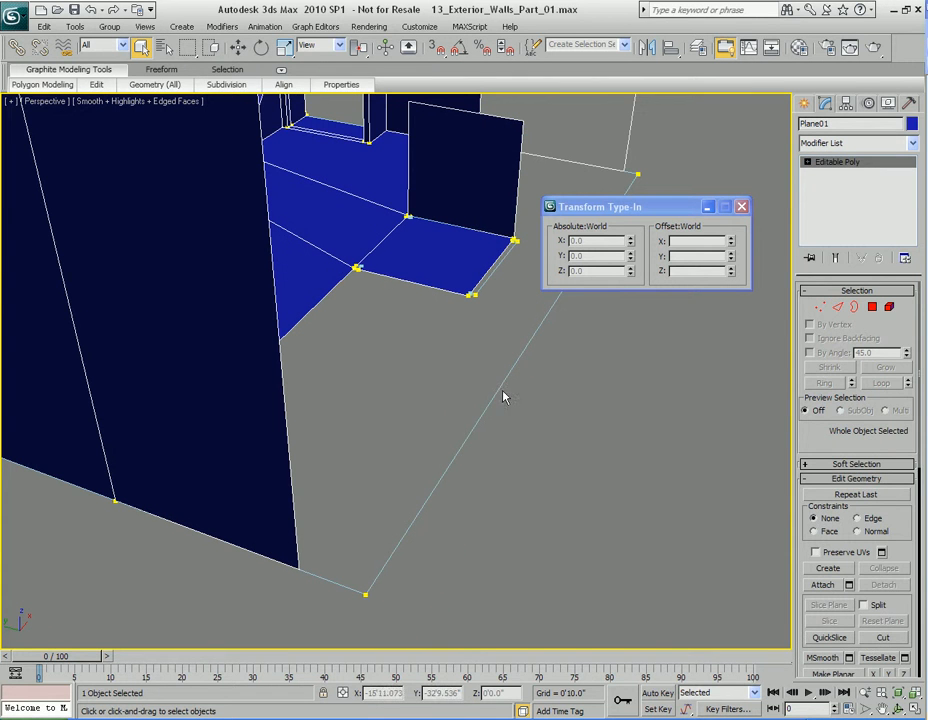
key(w)
click(472, 439)
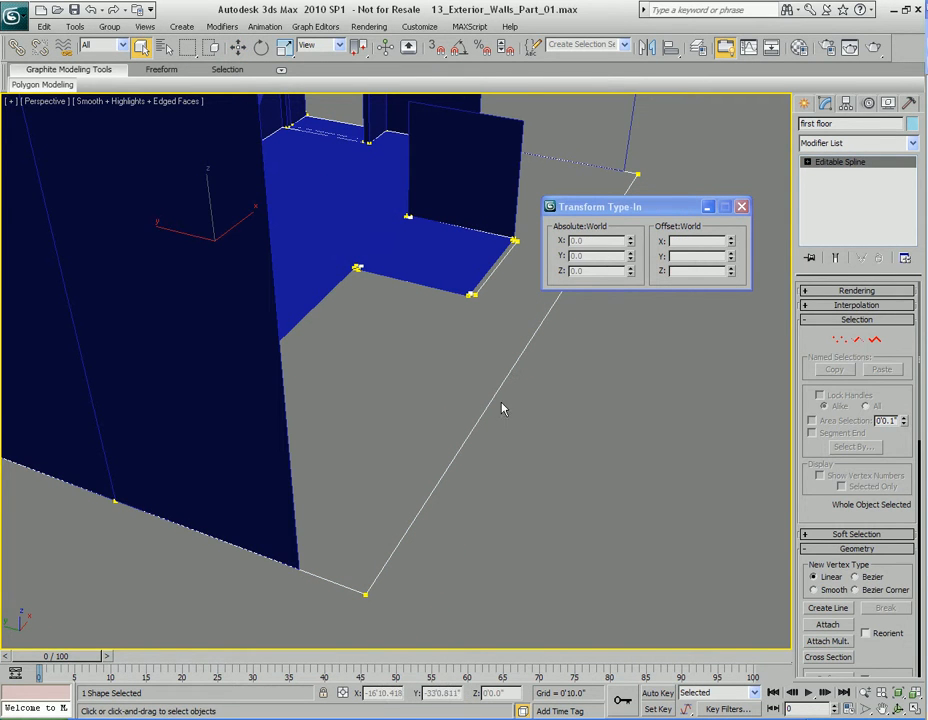
key(3)
click(497, 389)
alt+middle_drag(540, 418, 479, 375)
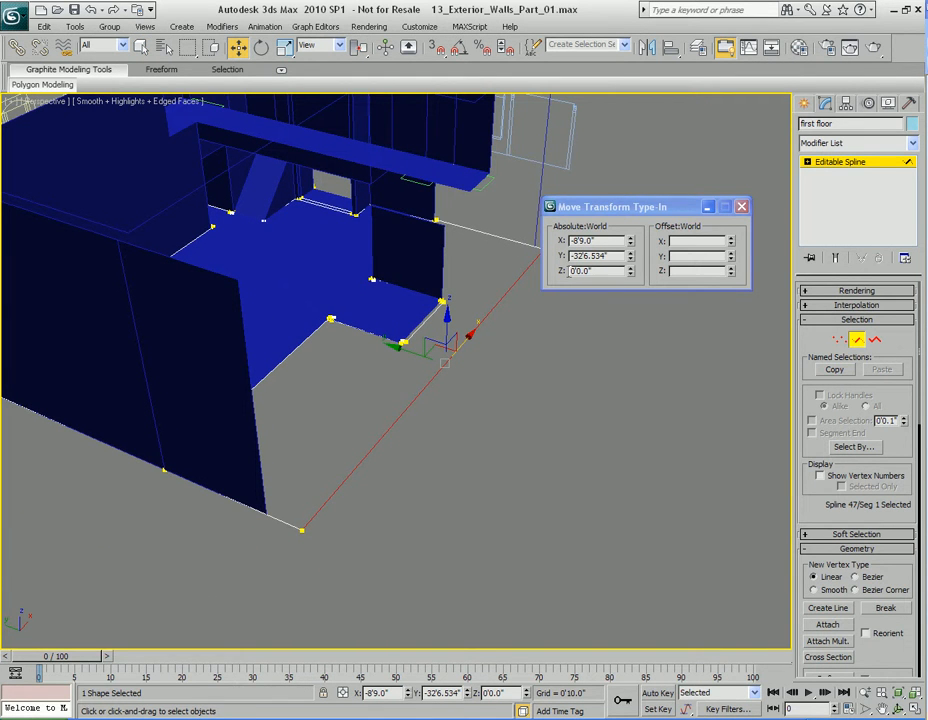
double_click(620, 254)
key(ctrl+c)
middle_drag(462, 419, 472, 400)
key(3)
Step: Select the negative Y end edge of the X -31'0" wall in Plane01 and set its absolute Y position to -32'6.534"
key(q)
click(262, 397)
key(2)
click(274, 460)
key(w)
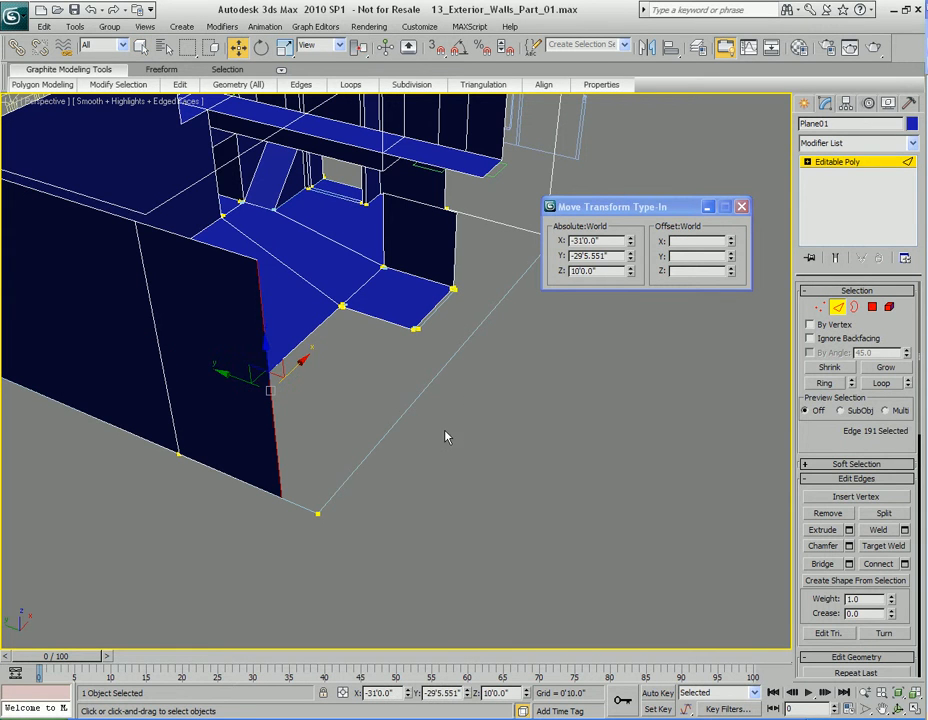
double_click(612, 257)
key(ctrl+v)
key(Return)
Step: Select the negative Y end edge of the X 13'6" wall and set its absolute Y position to -32'6.534"
alt+middle_drag(652, 400, 431, 422)
click(432, 424)
scroll(457, 446, up, 4)
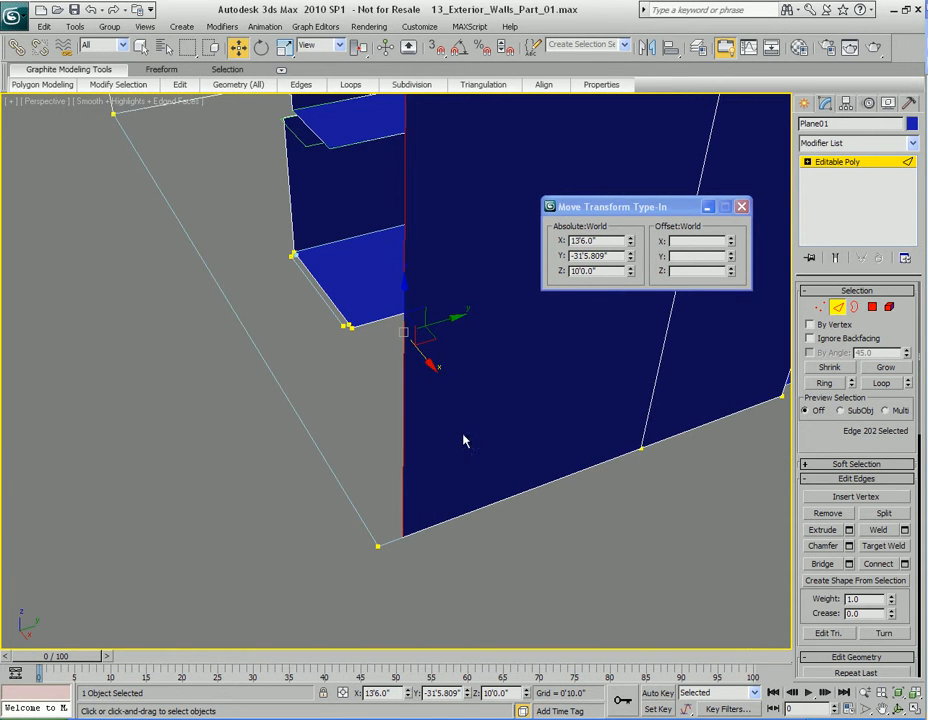
double_click(609, 257)
key(ctrl+v)
key(Return)
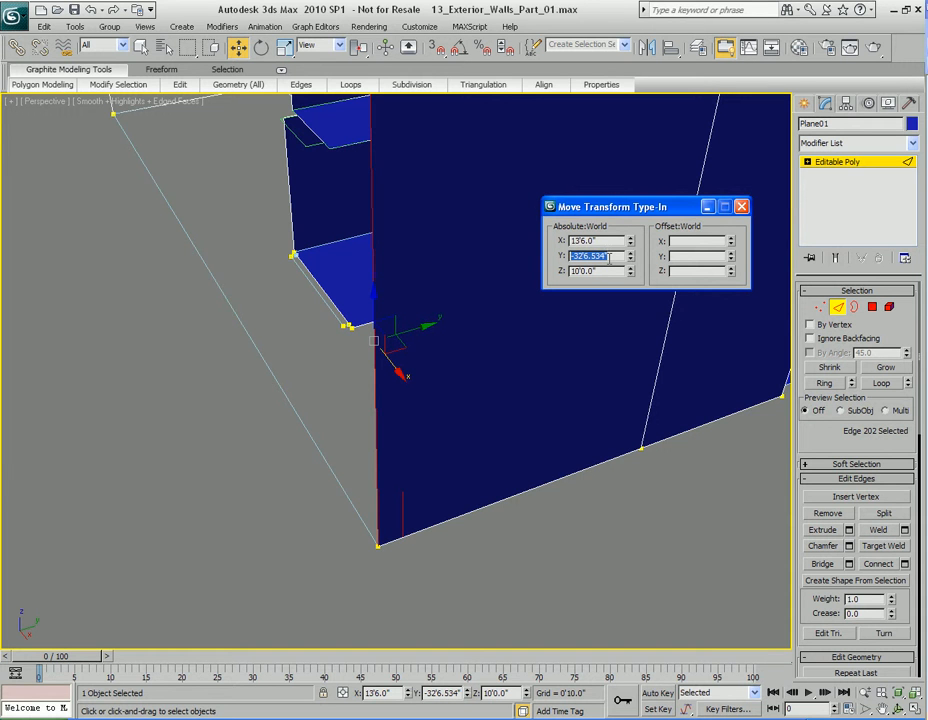
scroll(377, 412, down, 4)
Step: Clone the corner edge at X 13'6" along negative X to form most of the wall on the negative Y side
alt+middle_drag(406, 414, 489, 429)
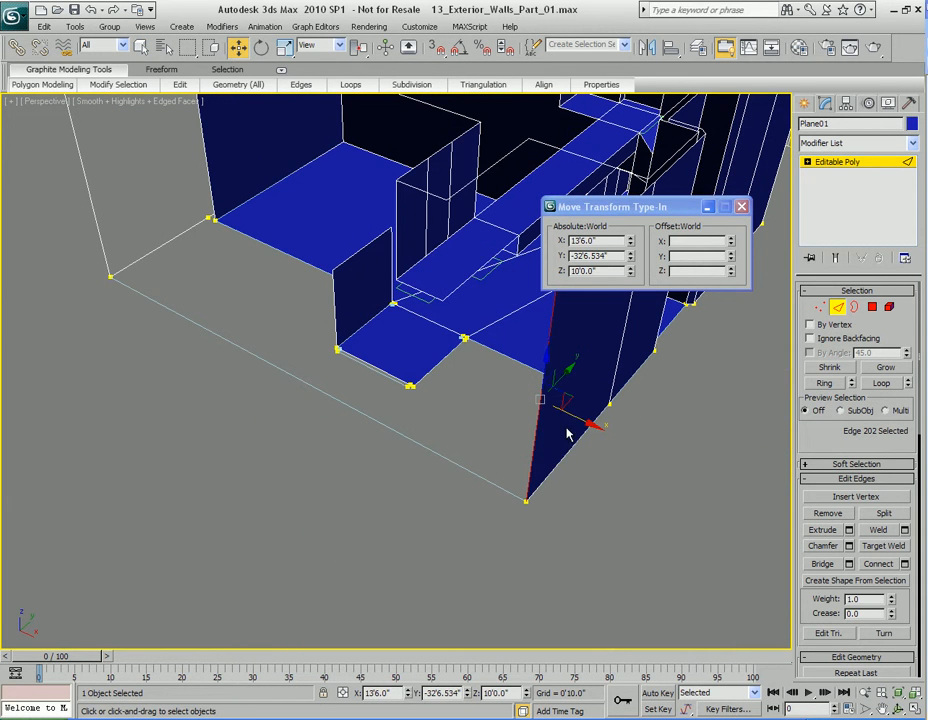
shift+drag(578, 414, 171, 277)
alt+middle_drag(246, 335, 507, 352)
Step: Target weld the cloned edge to the corner edge at X -31'0" to close the negative Y wall, and leave edge editing
key(q)
right_click(507, 346)
click(471, 456)
click(451, 387)
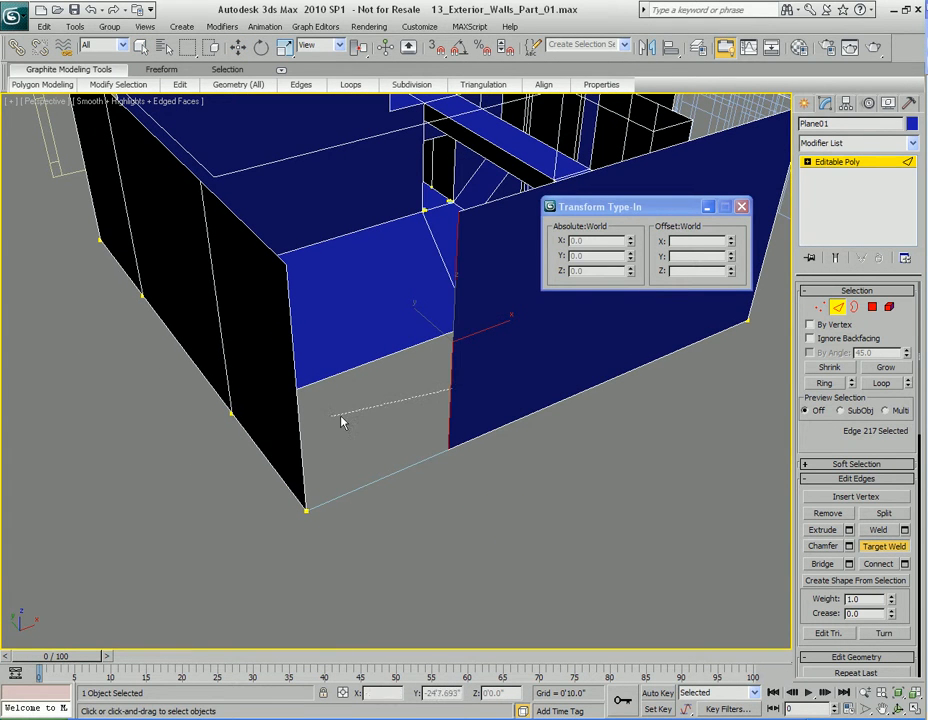
click(297, 420)
alt+middle_drag(397, 293, 396, 398)
alt+middle_drag(505, 392, 423, 388)
right_click(423, 388)
key(2)
Step: Switch Plane01 to polygon selection and region-select the polygons around the corner of the X -31'0" and negative Y walls
alt+middle_drag(467, 418, 406, 393)
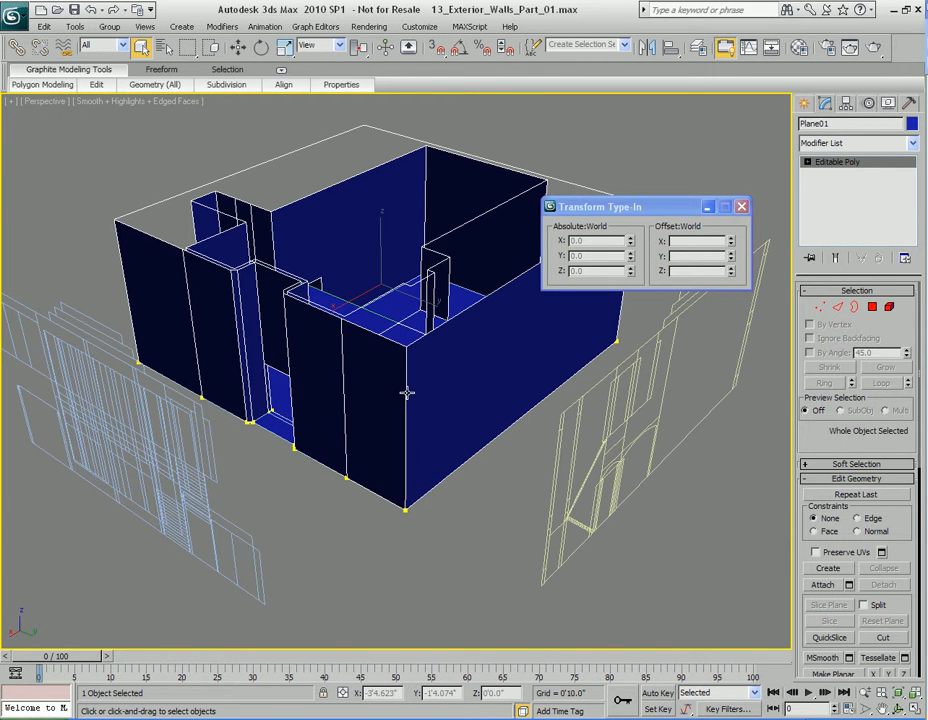
alt+middle_drag(451, 416, 455, 441)
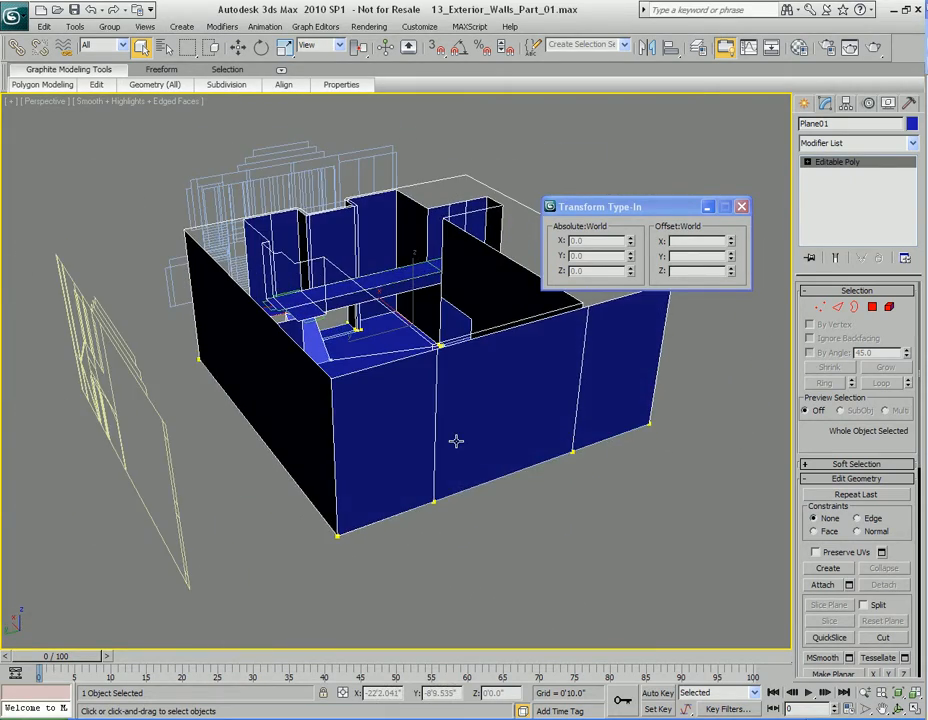
key(4)
click(455, 441)
click(557, 515)
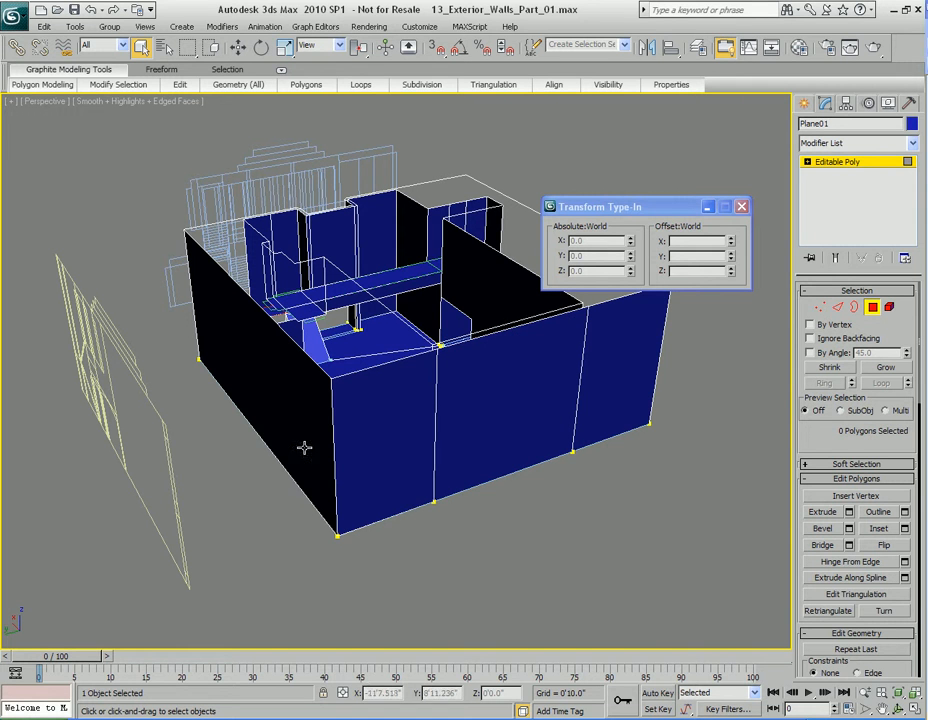
alt+middle_drag(467, 466, 453, 444)
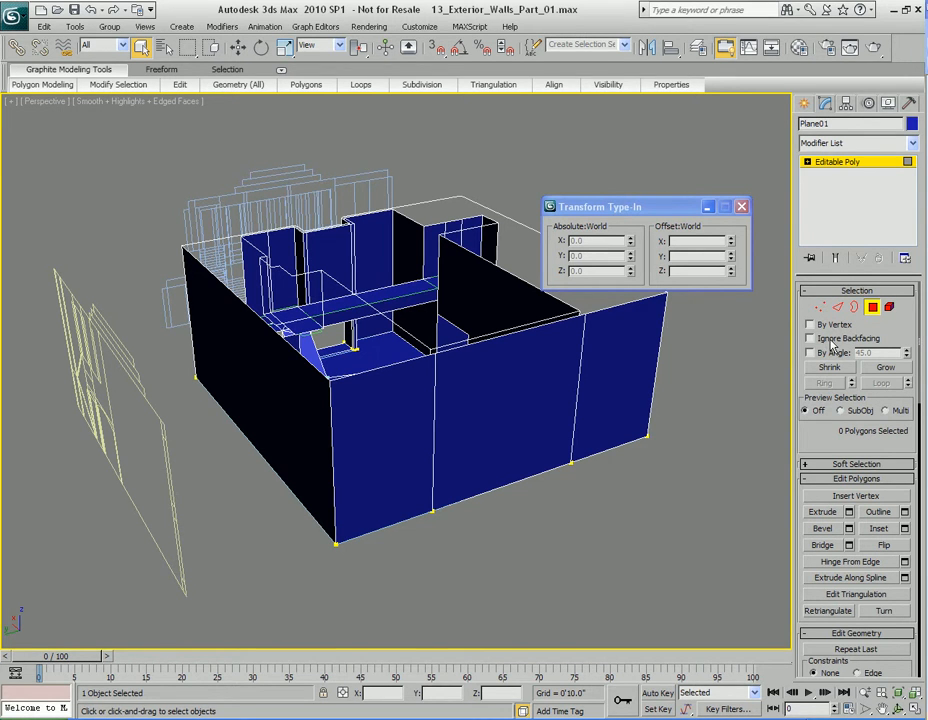
alt+middle_drag(597, 439, 518, 426)
drag(700, 330, 548, 458)
alt+middle_drag(648, 437, 608, 450)
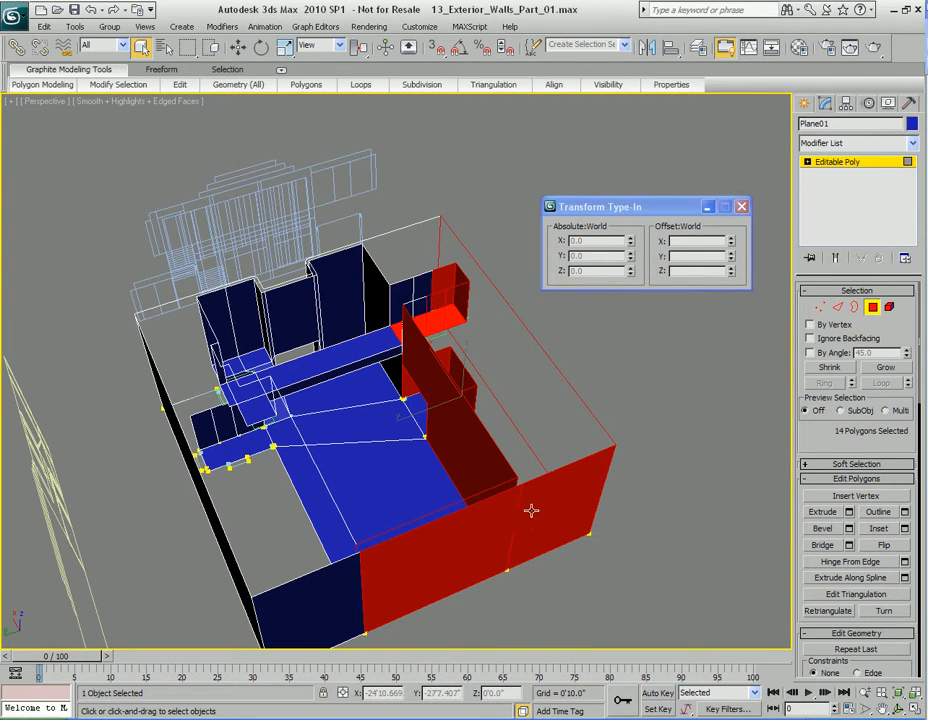
Step: Try to region-select the outer polygons of the X -31'0" wall with Ignore Backfacing enabled
alt+middle_drag(553, 436, 472, 346)
click(706, 433)
alt+middle_drag(706, 433, 592, 441)
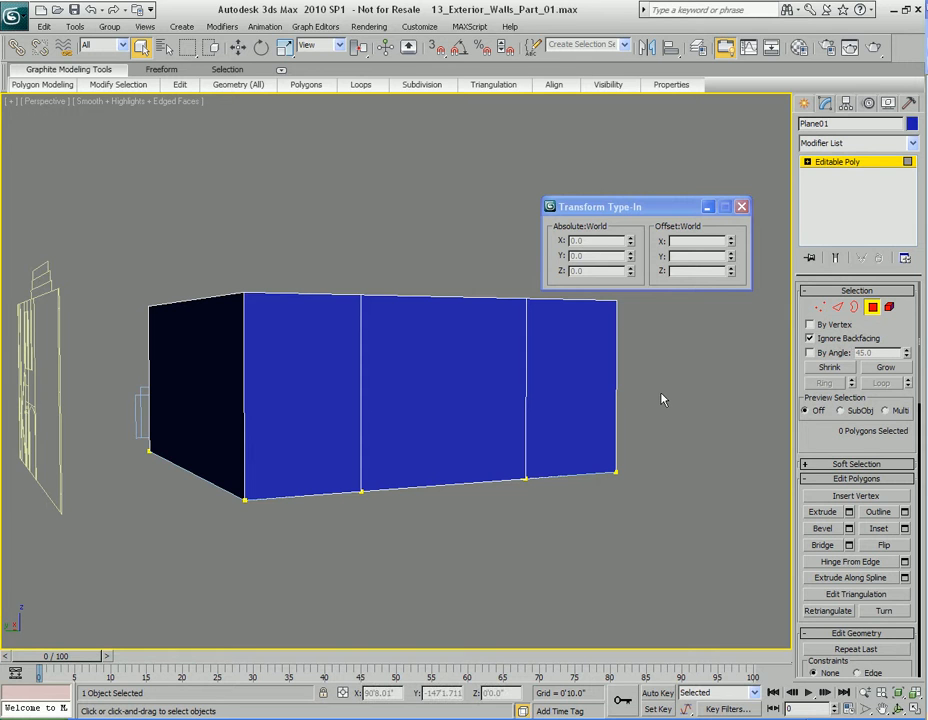
drag(675, 341, 418, 452)
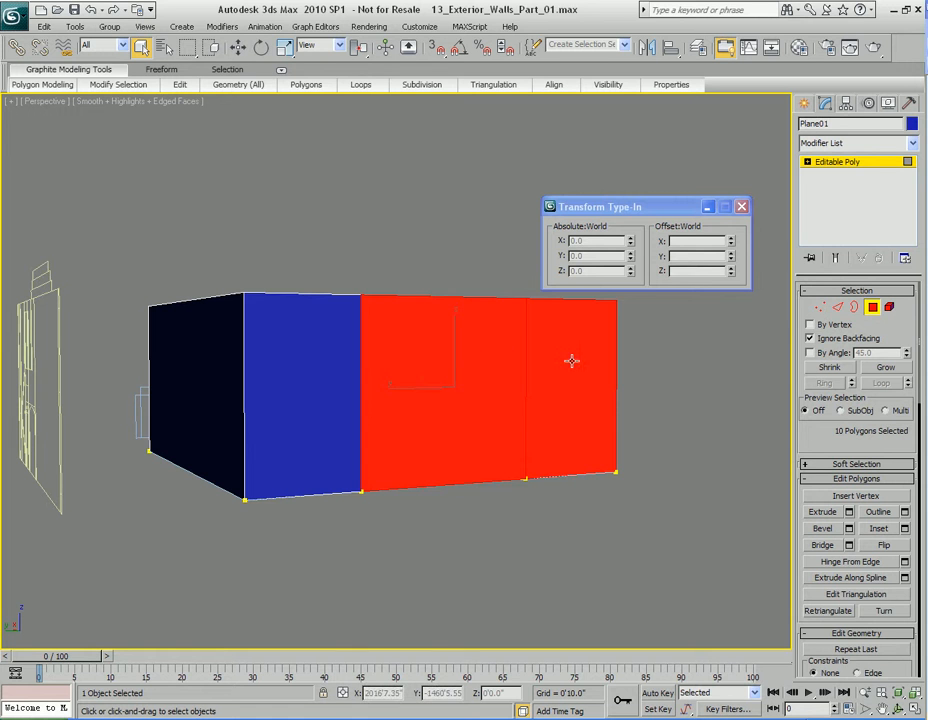
alt+middle_drag(650, 366, 648, 423)
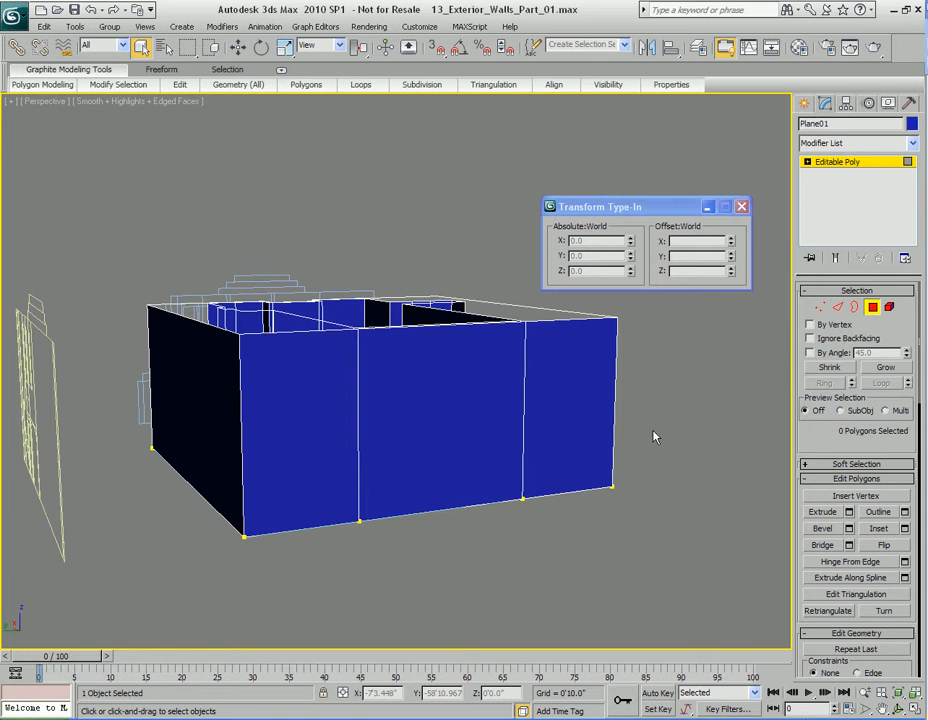
alt+middle_drag(487, 431, 540, 515)
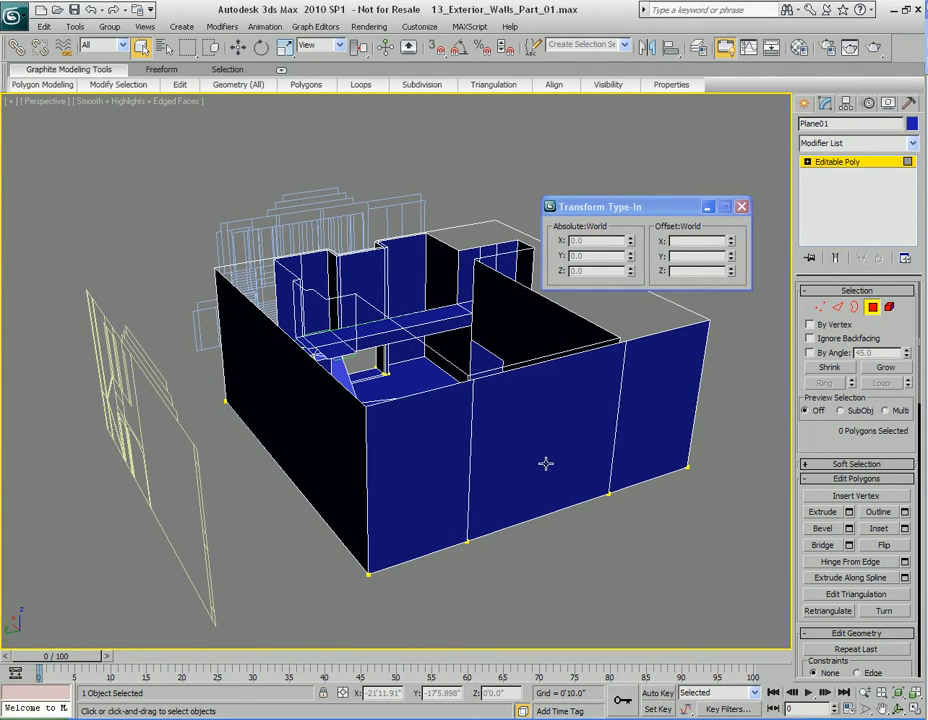
Step: Select the positive Y exterior wall polygon and add exterior wall segments on the positive X side to the selection
alt+middle_drag(397, 516, 545, 494)
click(530, 404)
alt+middle_drag(530, 404, 448, 541)
ctrl+click(426, 429)
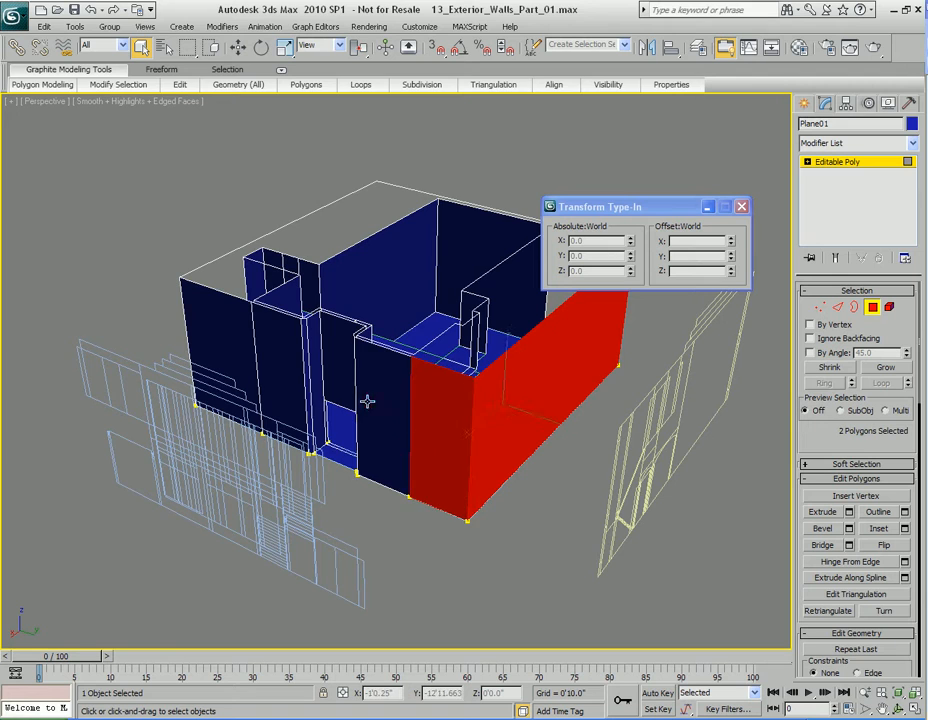
ctrl+click(368, 403)
alt+middle_drag(431, 443, 383, 432)
ctrl+click(381, 414)
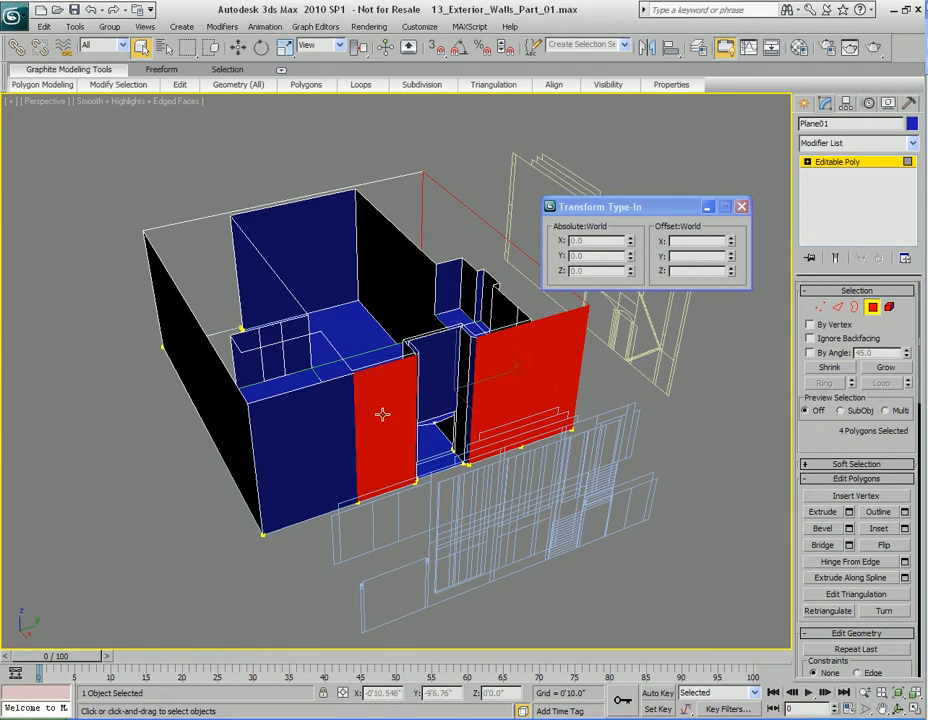
Step: Adjust the selection to only the positive Y and negative Y walls plus the two end segments of the X -31'0" wall
ctrl+click(323, 441)
alt+middle_drag(323, 441, 362, 476)
ctrl+click(472, 451)
ctrl+click(362, 476)
ctrl+click(580, 397)
alt+middle_drag(580, 397, 621, 428)
mouse_move(358, 420)
alt+middle_down()
mouse_move(323, 423)
mouse_move(356, 408)
alt+middle_up()
alt+click(348, 381)
alt+click(464, 424)
middle_drag(497, 491, 427, 462)
alt+click(420, 426)
alt+click(222, 362)
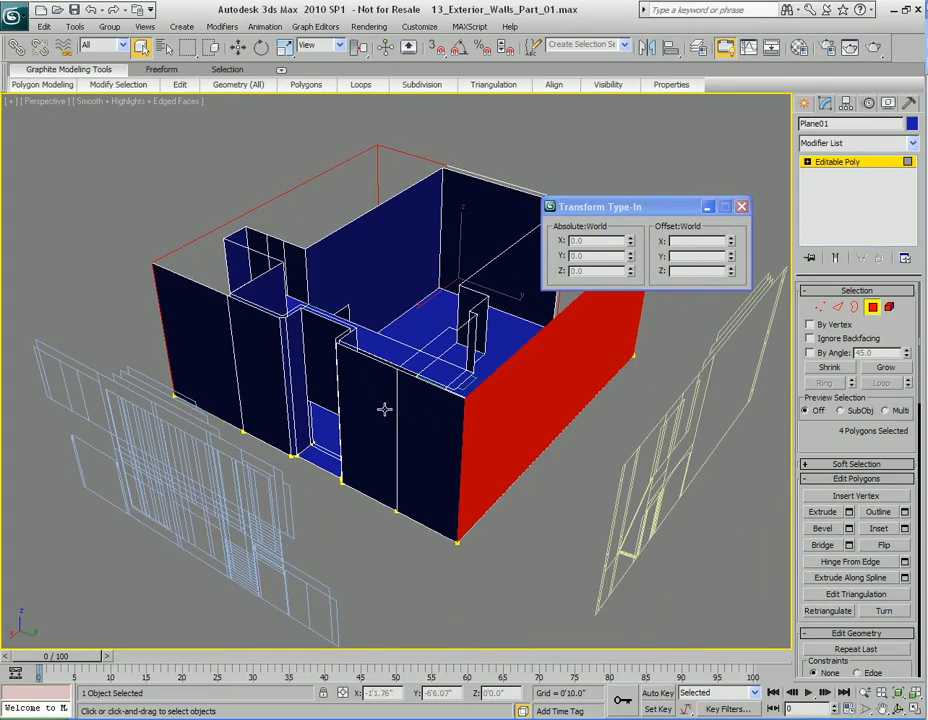
Step: Hide the four selected exterior wall polygons
alt+middle_drag(400, 406, 231, 383)
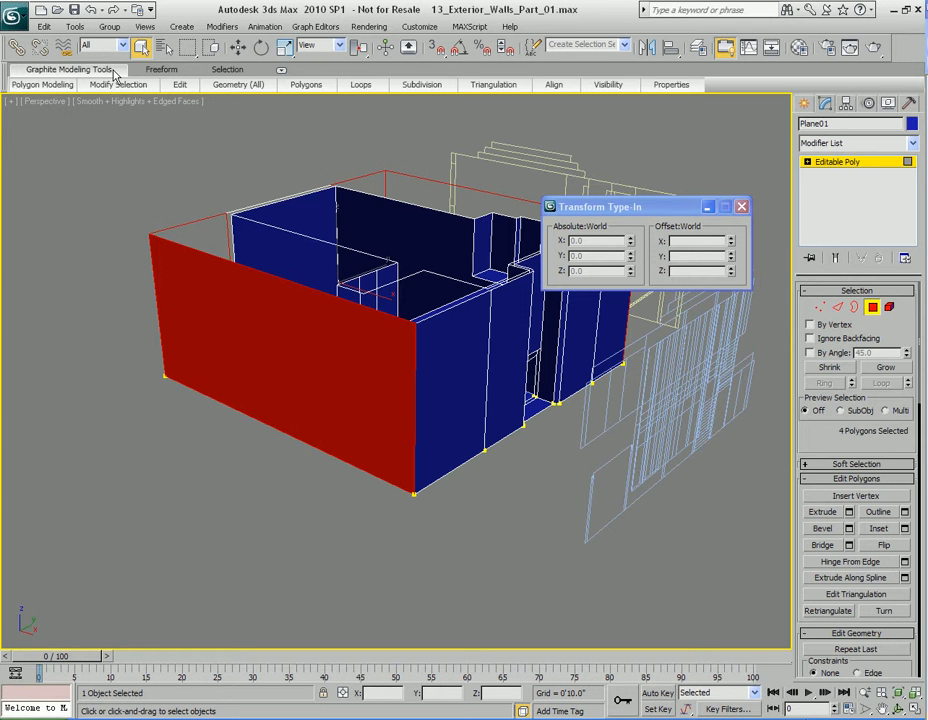
mouse_move(617, 88)
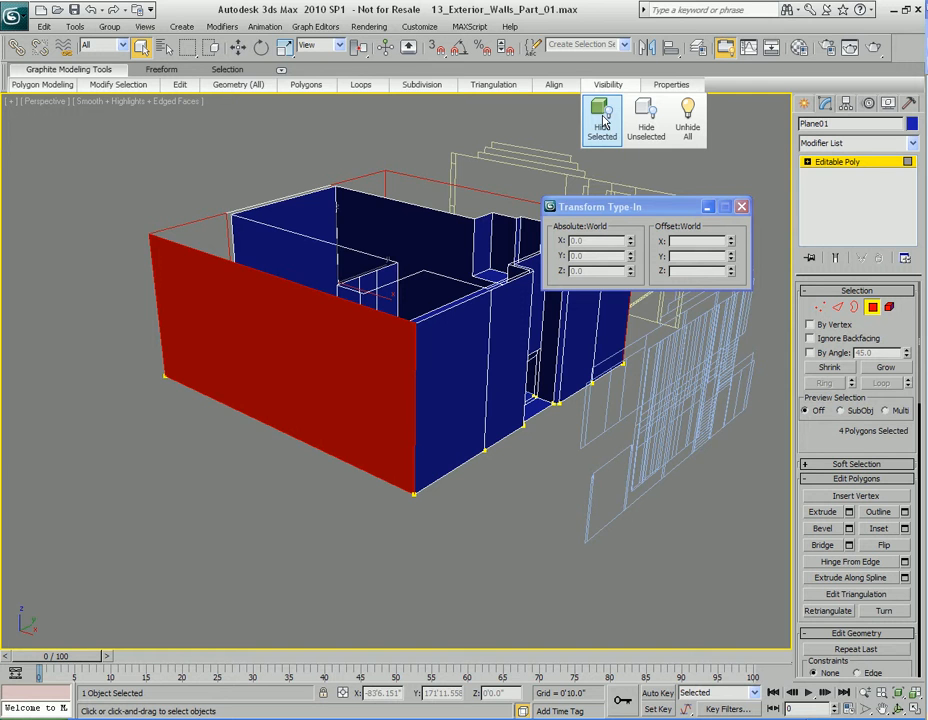
click(603, 121)
Step: Examine the remaining interior walls, floors and stair area of Plane01 from several sides and up close
alt+middle_drag(295, 276, 521, 362)
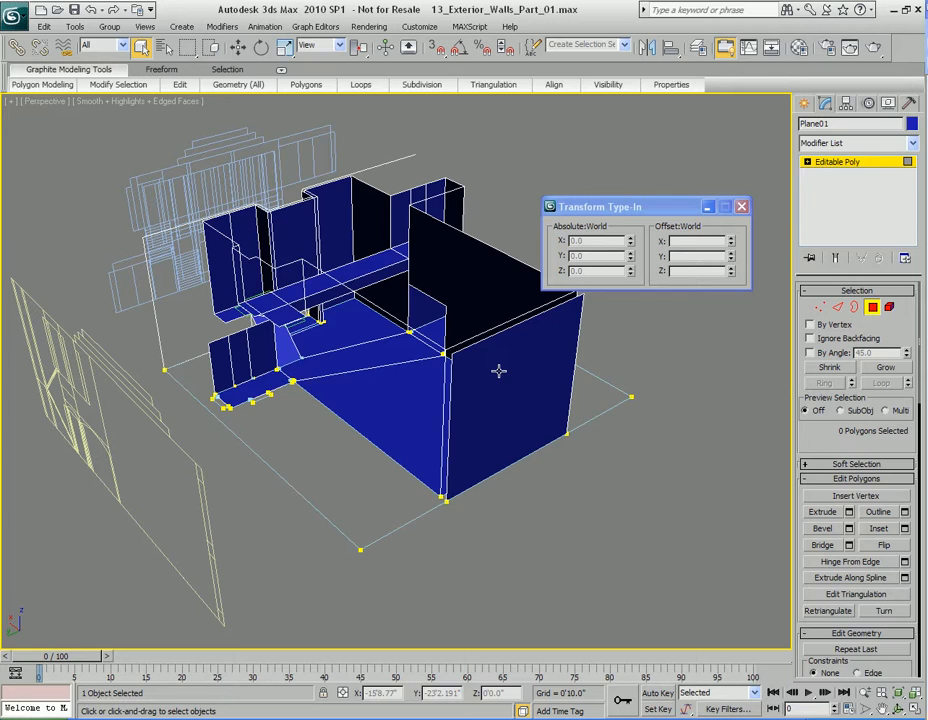
alt+middle_drag(443, 333, 391, 343)
middle_drag(443, 402, 442, 362)
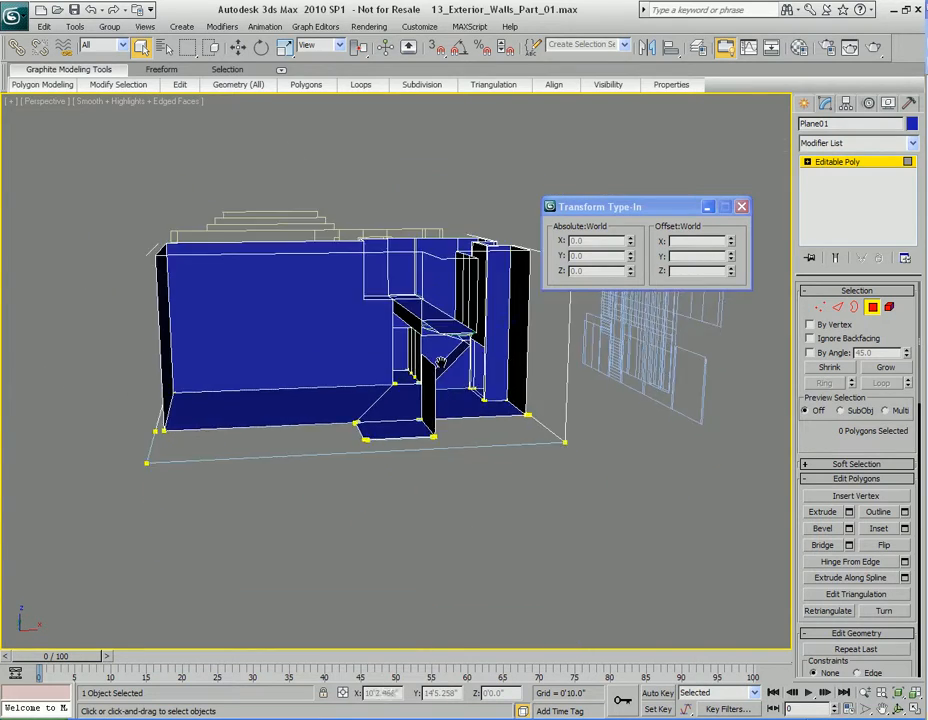
scroll(442, 362, up, 5)
middle_drag(527, 341, 469, 373)
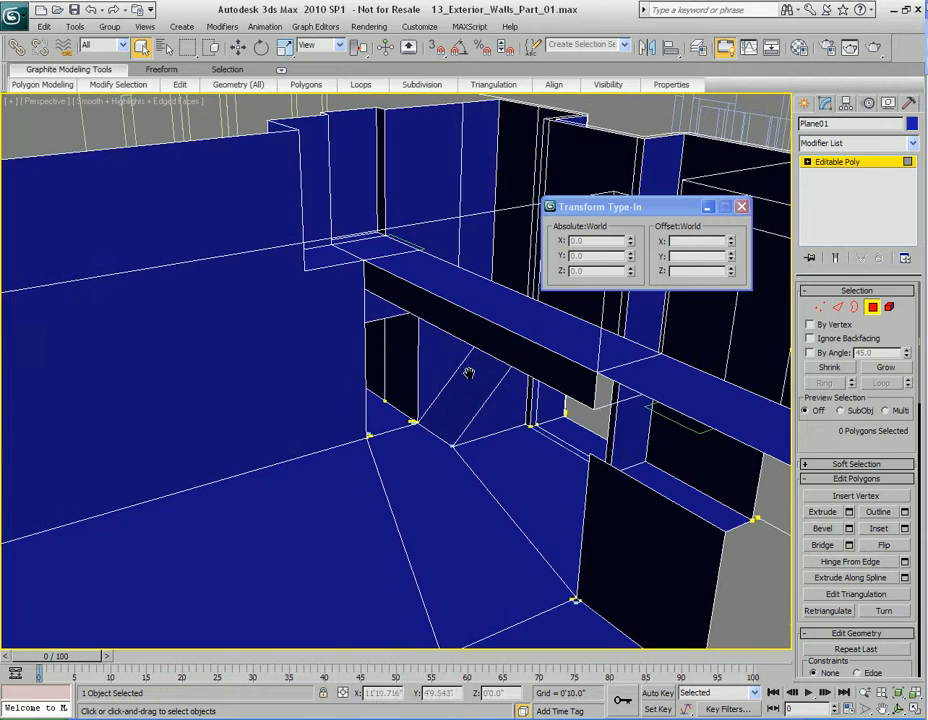
alt+middle_drag(418, 352, 433, 350)
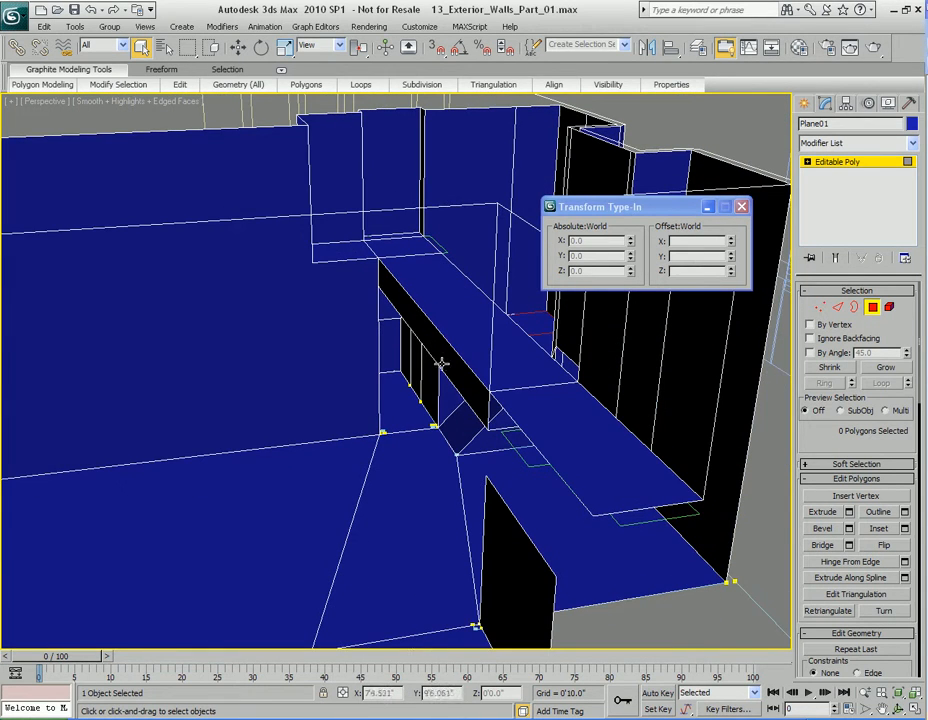
scroll(420, 401, down, 4)
alt+middle_drag(345, 374, 405, 347)
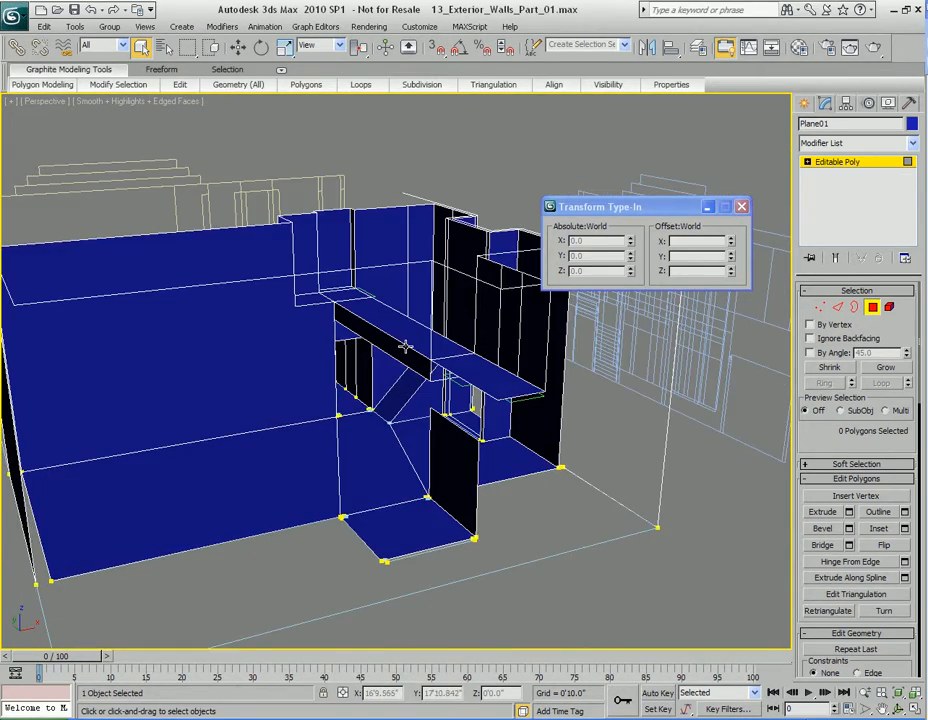